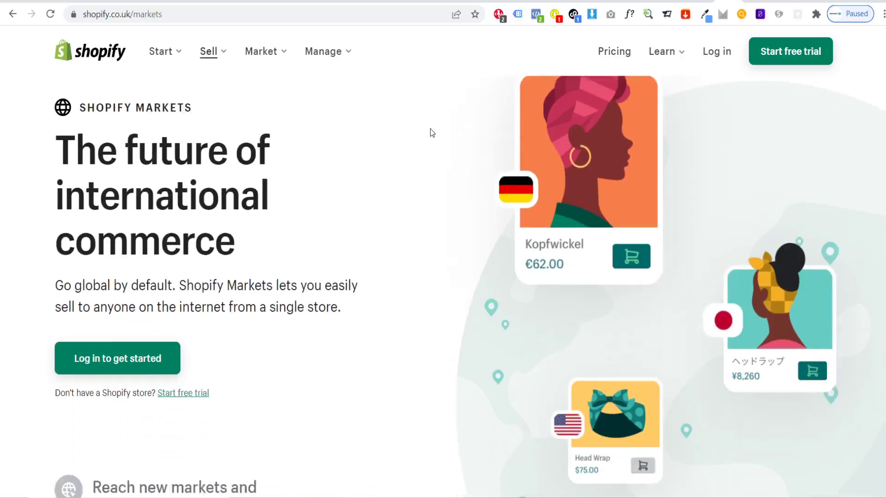
pyautogui.scroll(-10, 429, 133)
pyautogui.scroll(-10, 429, 133)
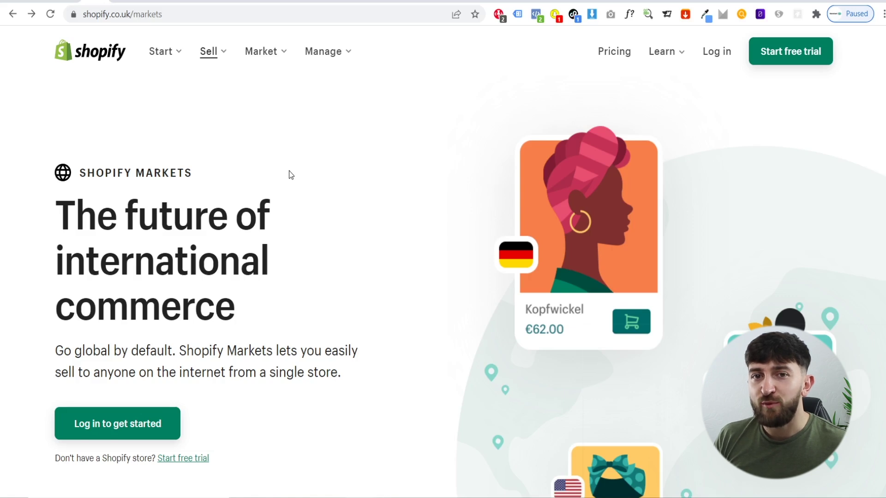
pyautogui.scroll(-1, 345, 206)
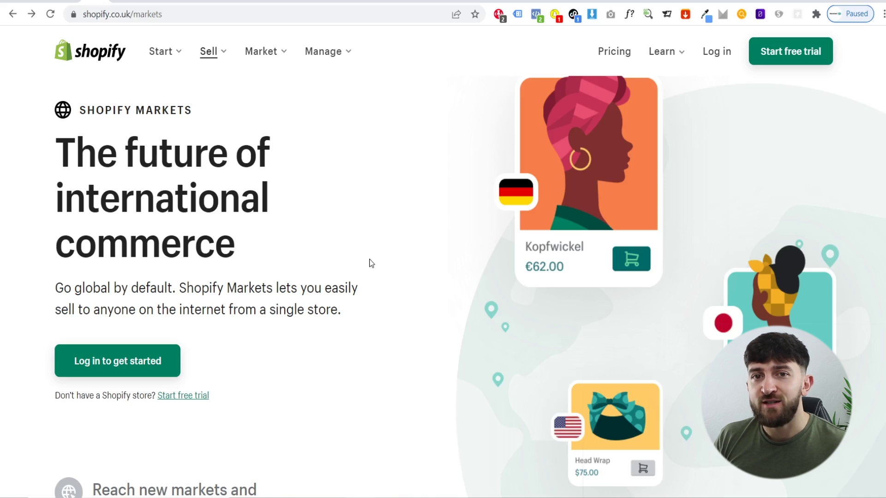
pyautogui.scroll(1, 402, 265)
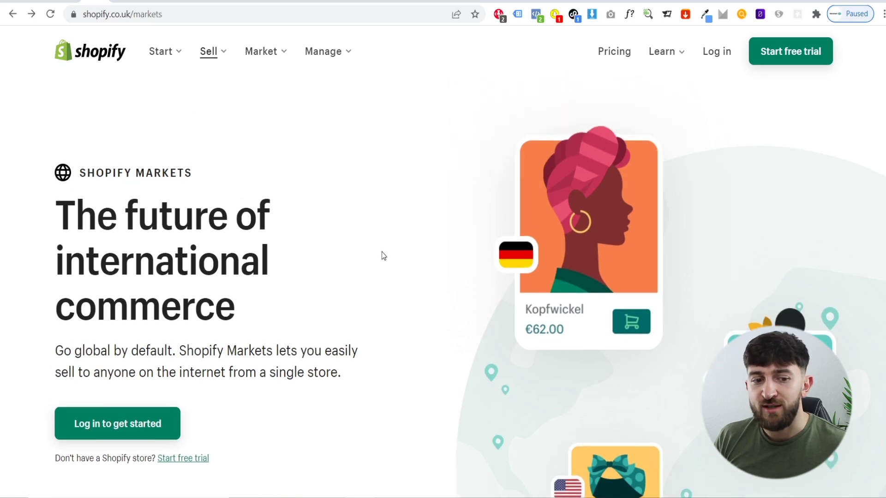
# Step: Switch to the Outlook mailbox and follow the admin link in the Shopify Markets invitation email to the store's Markets settings
pyautogui.click(48, 2)
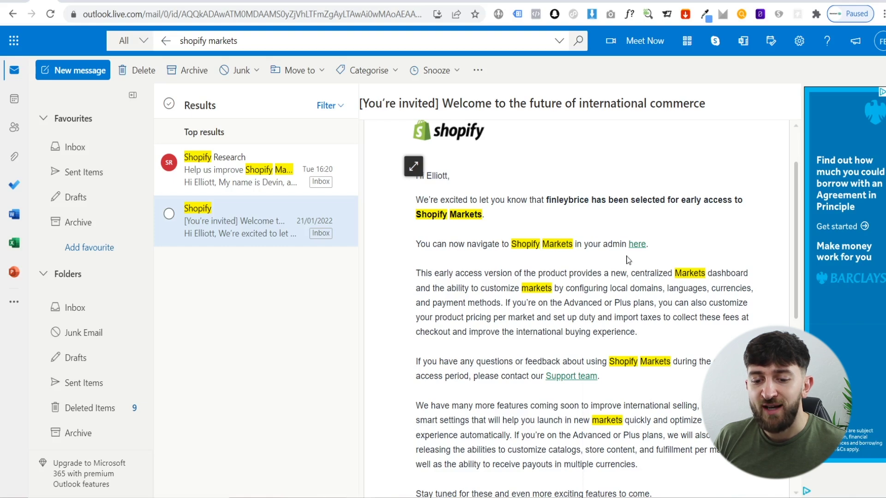
pyautogui.click(637, 245)
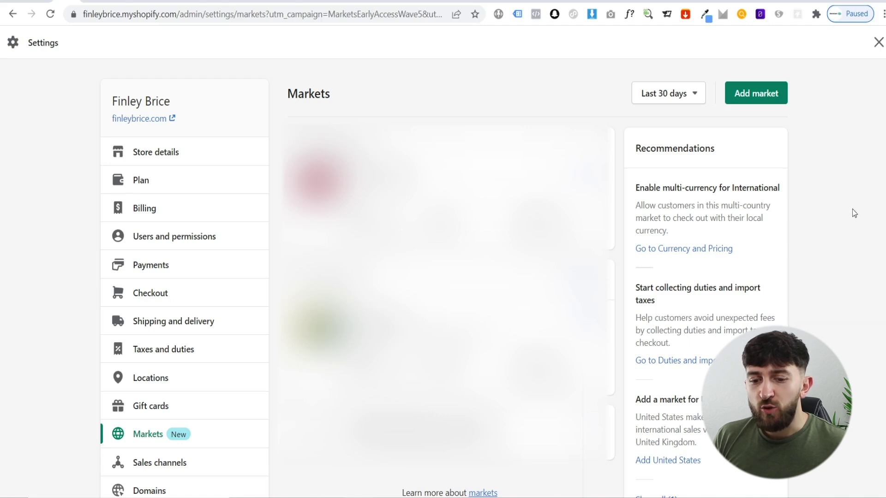
# Step: Start adding a new market and name it Spain
pyautogui.click(767, 98)
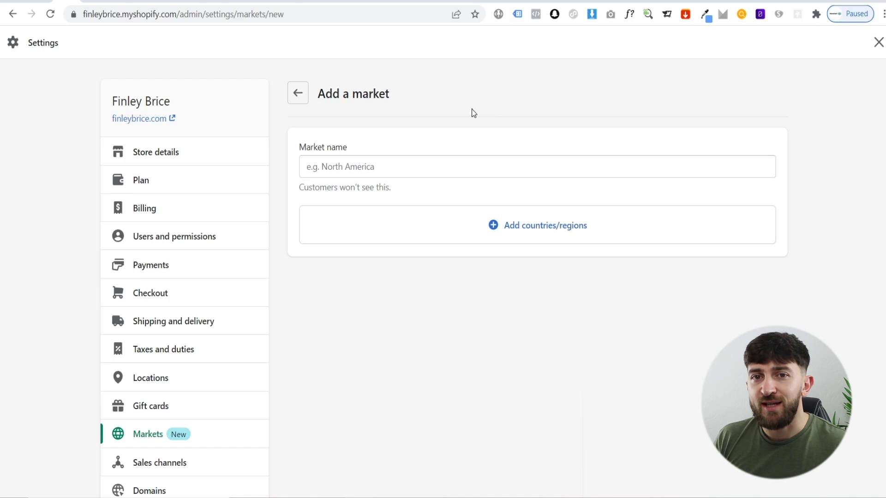
pyautogui.click(406, 164)
pyautogui.write('Spain')
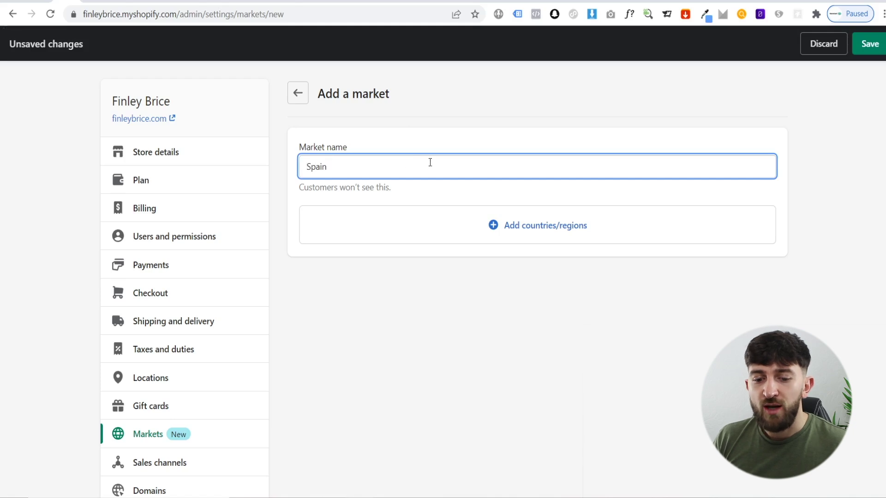
# Step: Find and add Spain as the new market's country, and save the market
pyautogui.click(541, 234)
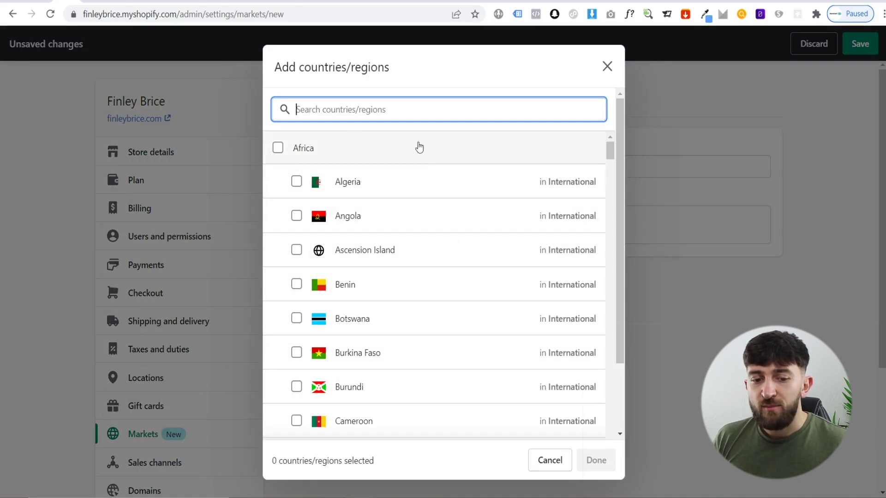
pyautogui.write('spa')
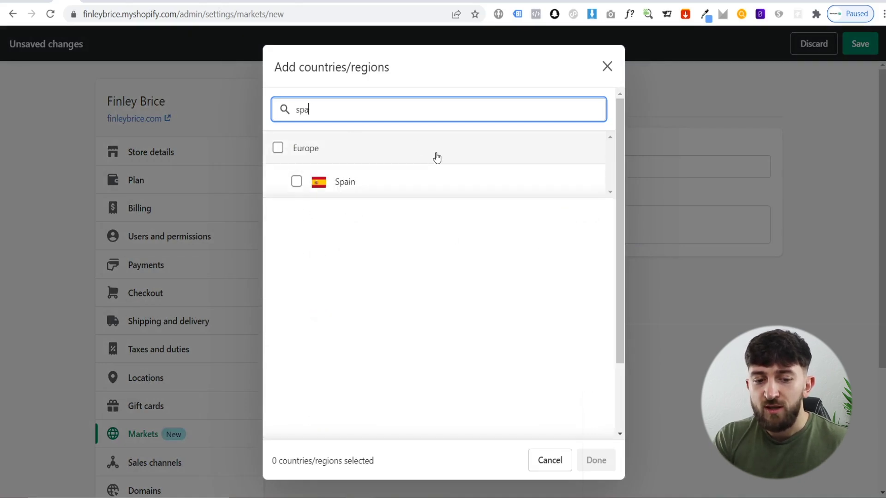
pyautogui.write('in')
pyautogui.press('BackSpace')
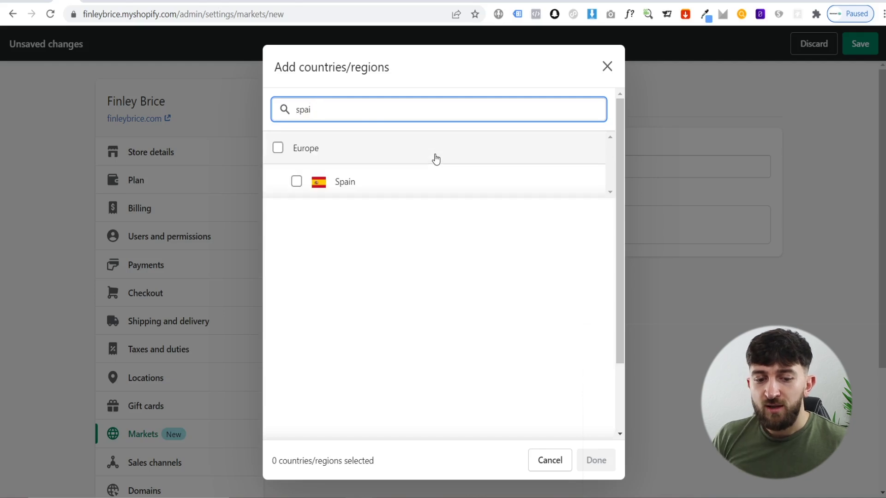
pyautogui.click(296, 181)
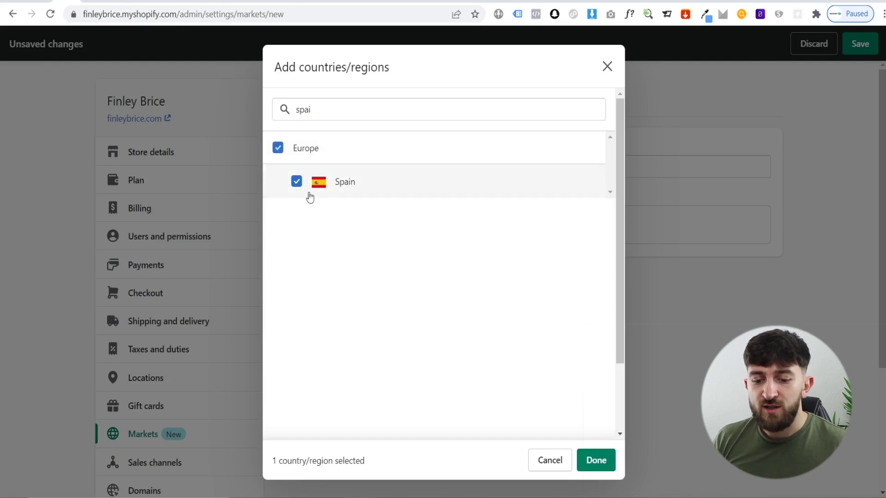
pyautogui.click(595, 461)
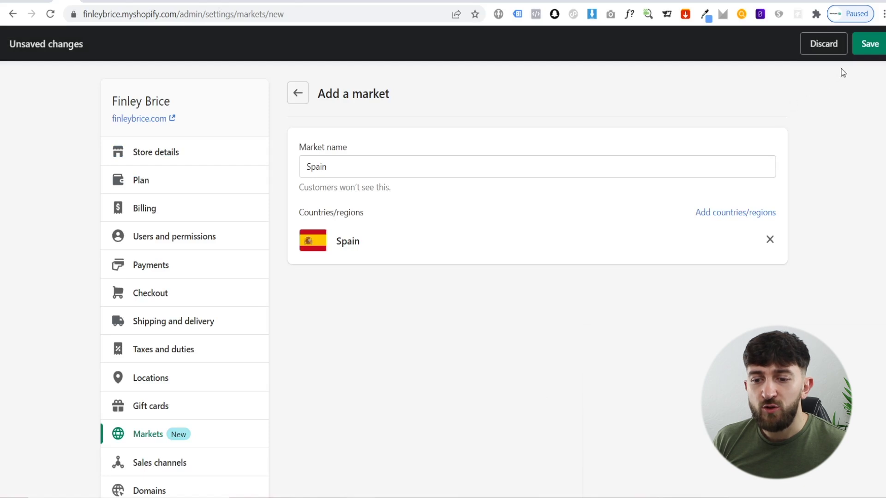
pyautogui.click(869, 44)
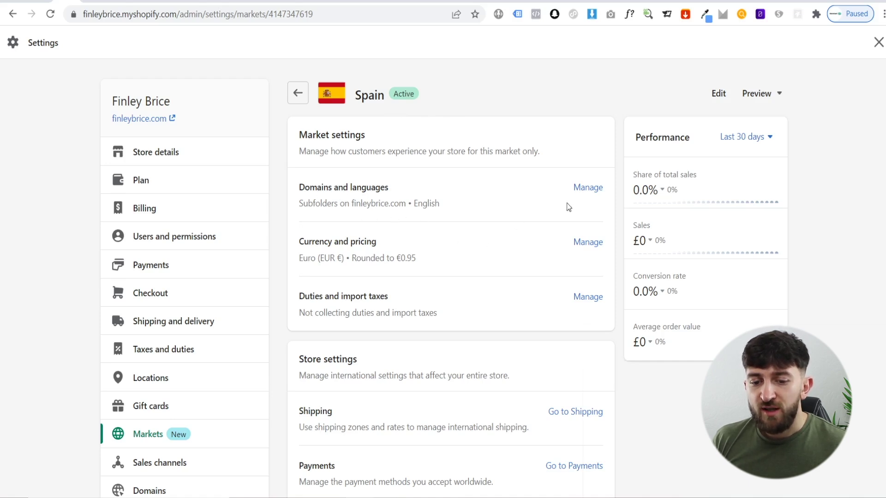
# Step: Open the Spain market's domains and languages settings and review the domain, subfolder suffix and market language options
pyautogui.click(584, 189)
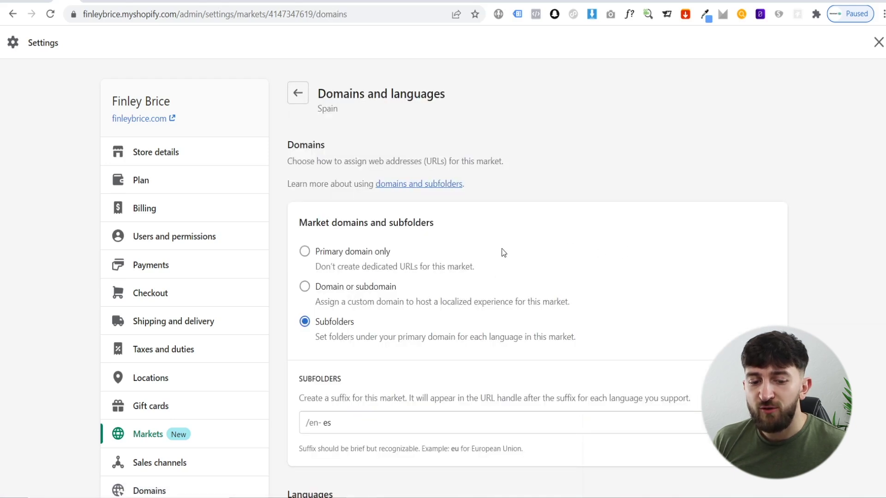
pyautogui.scroll(-2, 434, 314)
pyautogui.scroll(-2, 399, 308)
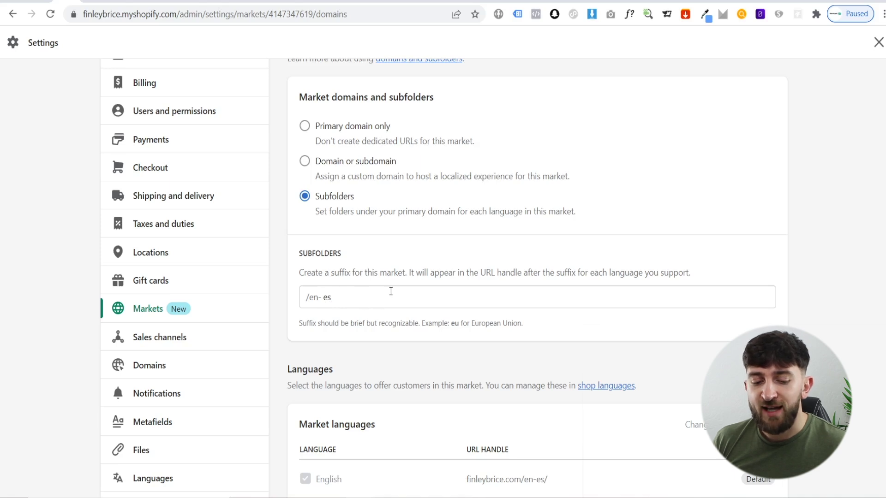
pyautogui.scroll(-1, 388, 277)
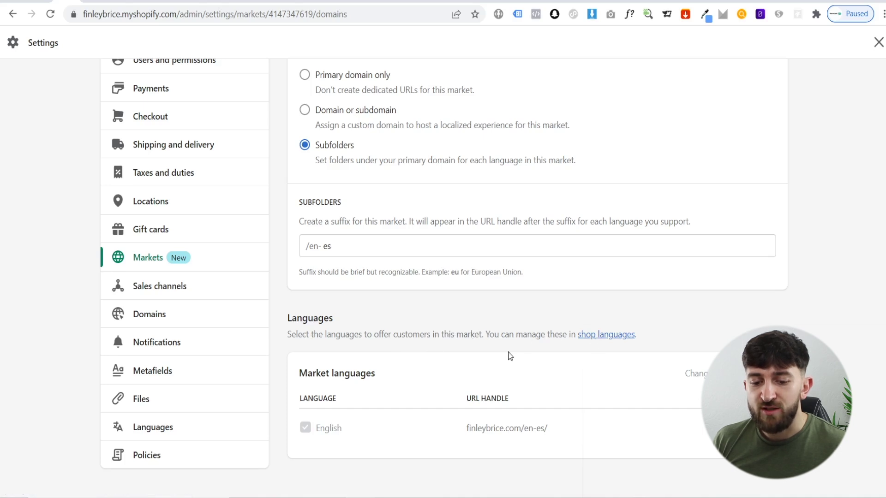
# Step: Go to the shop languages from the Spain market's settings and add Spanish as a translated language
pyautogui.click(598, 343)
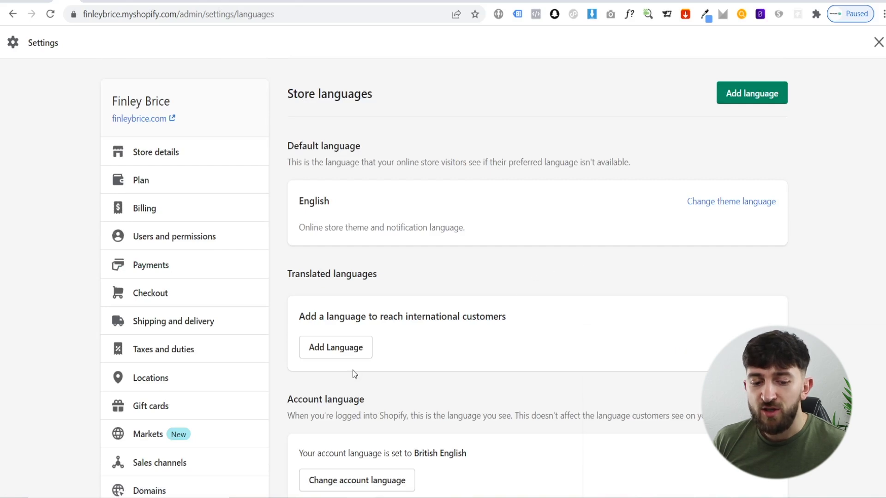
pyautogui.click(330, 347)
pyautogui.click(334, 273)
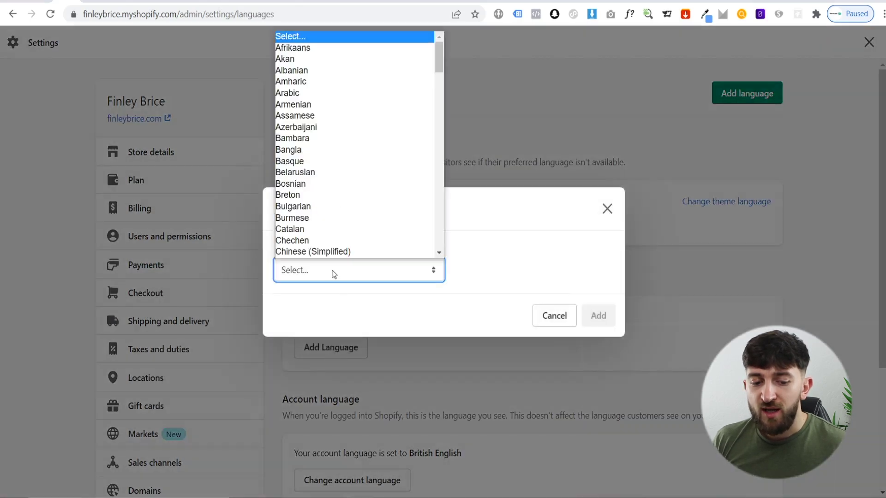
pyautogui.scroll(-10, 353, 123)
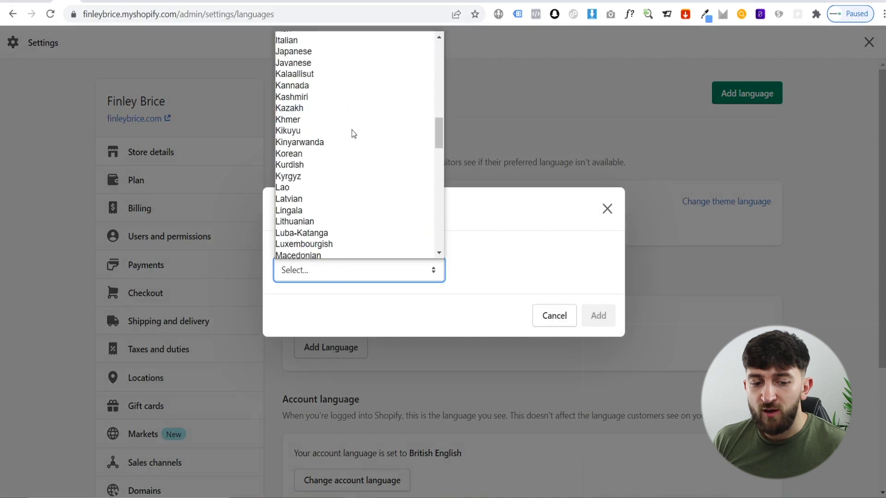
pyautogui.scroll(-15, 352, 134)
pyautogui.scroll(7, 352, 144)
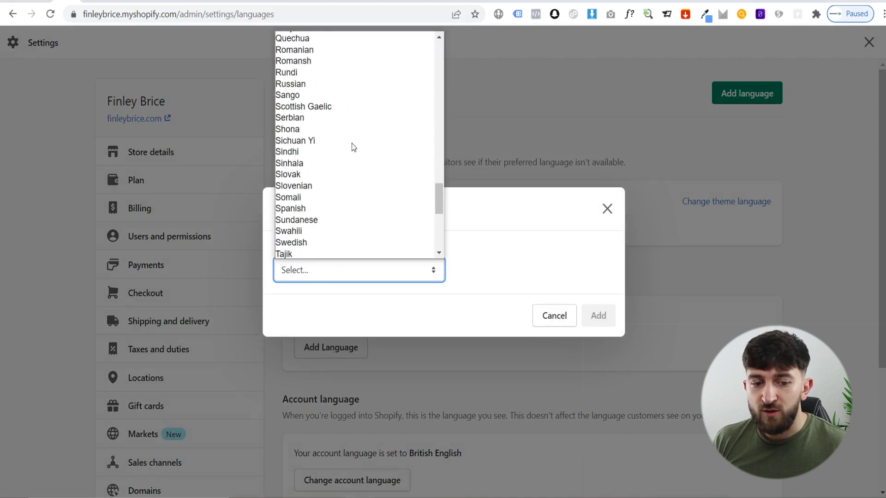
pyautogui.click(318, 208)
pyautogui.click(597, 316)
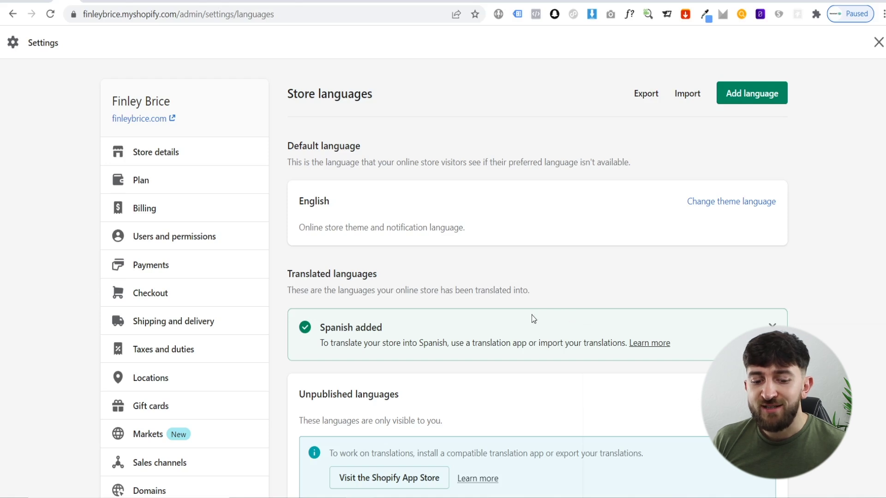
# Step: Visit the Shopify App Store from the unpublished languages section and browse the translation apps that work with store languages
pyautogui.scroll(-3, 531, 315)
pyautogui.scroll(-1, 550, 260)
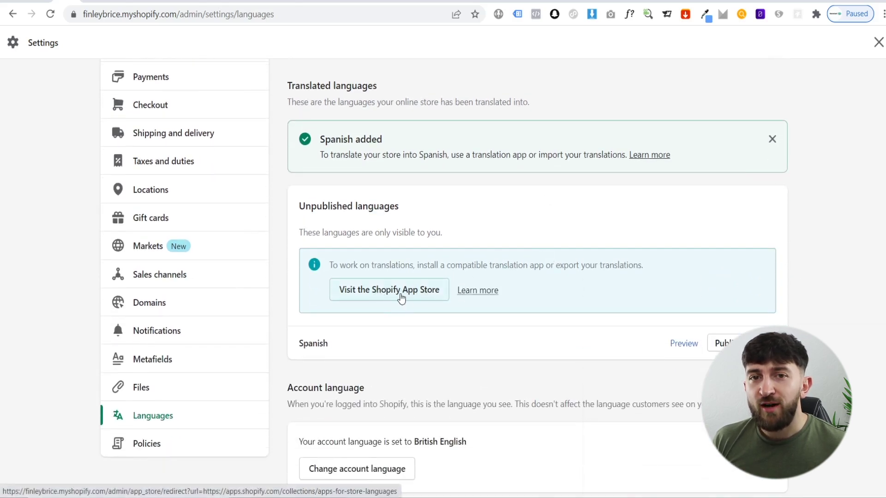
pyautogui.click(369, 300)
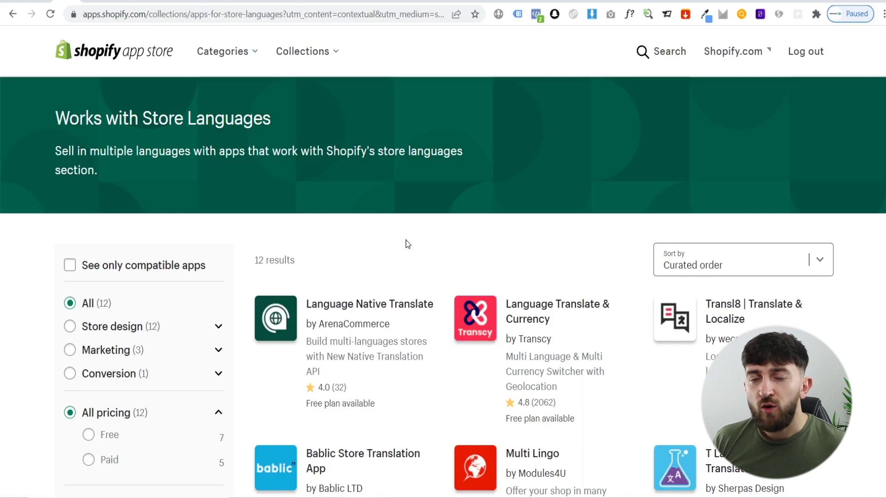
pyautogui.scroll(-8, 407, 244)
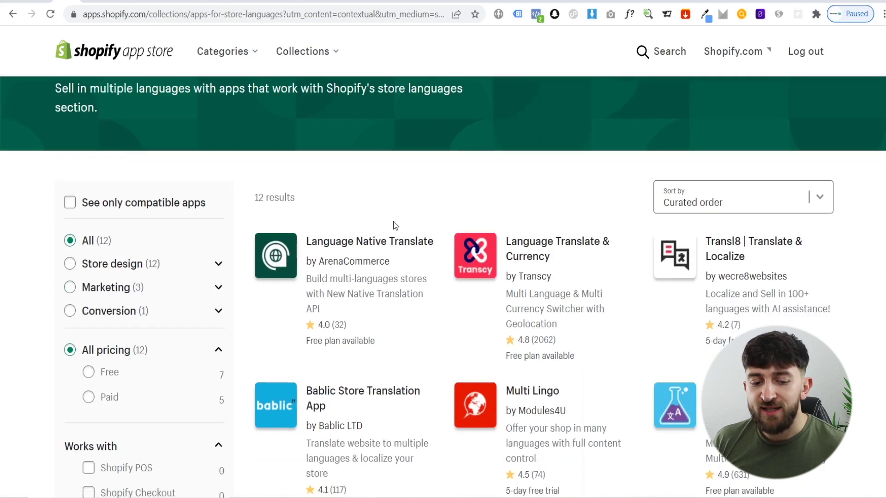
pyautogui.scroll(-3, 408, 217)
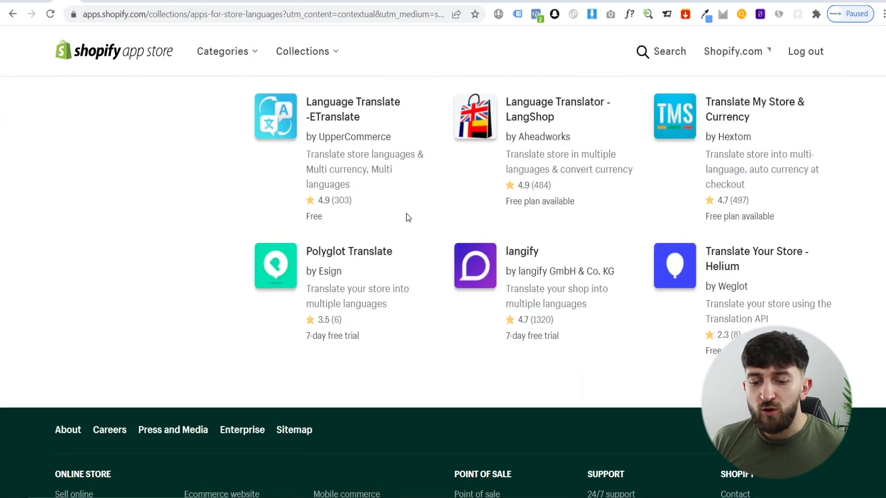
pyautogui.scroll(8, 408, 218)
pyautogui.scroll(3, 412, 225)
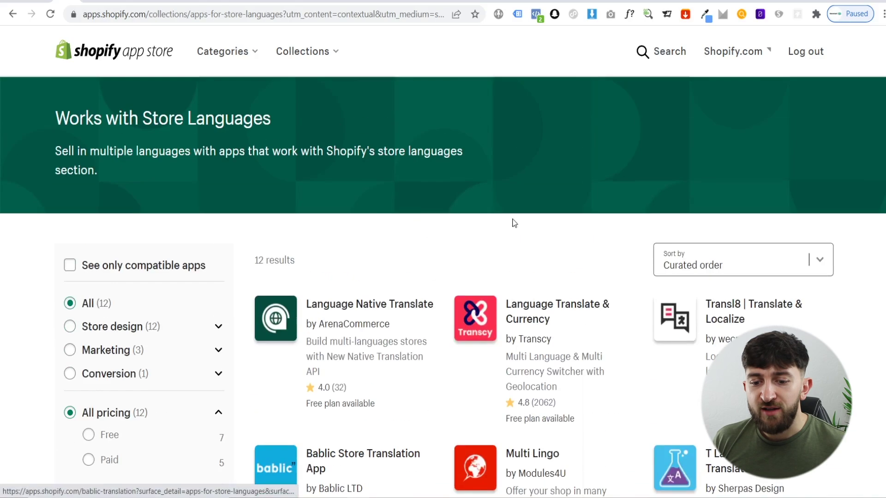
# Step: Search the Shopify App Store for "convey this"
pyautogui.click(666, 50)
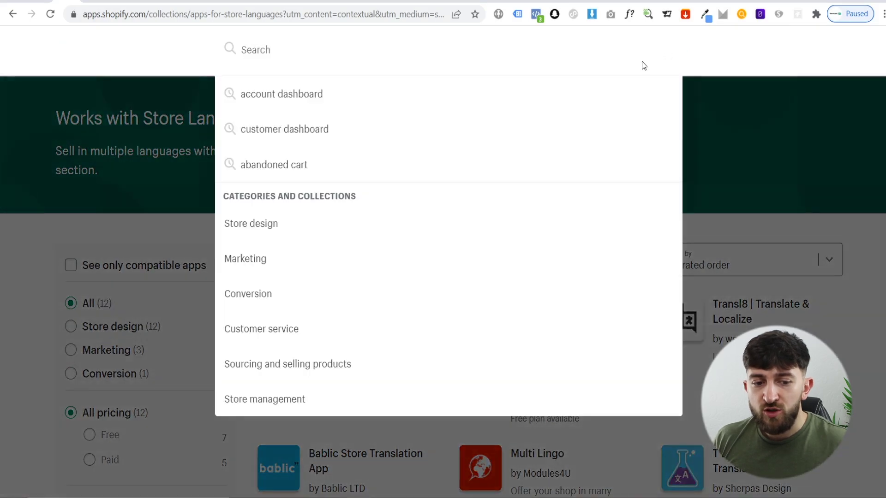
pyautogui.write('convery')
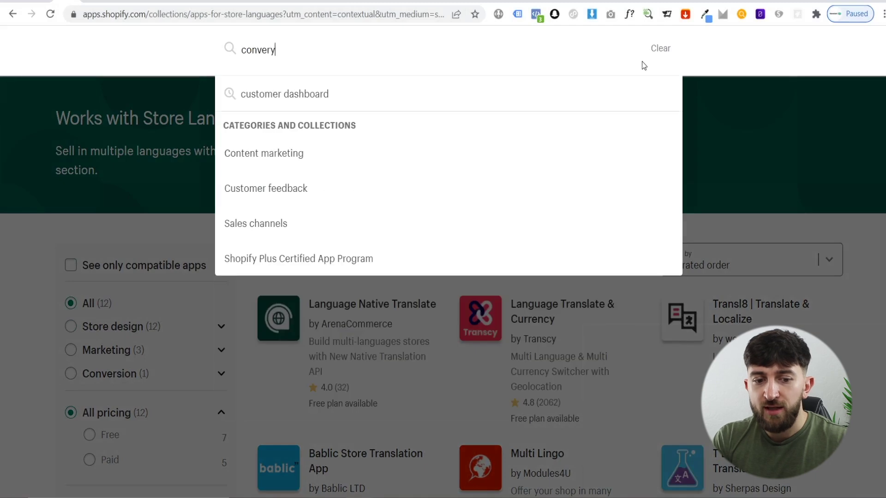
pyautogui.press('BackSpace')
pyautogui.press('BackSpace')
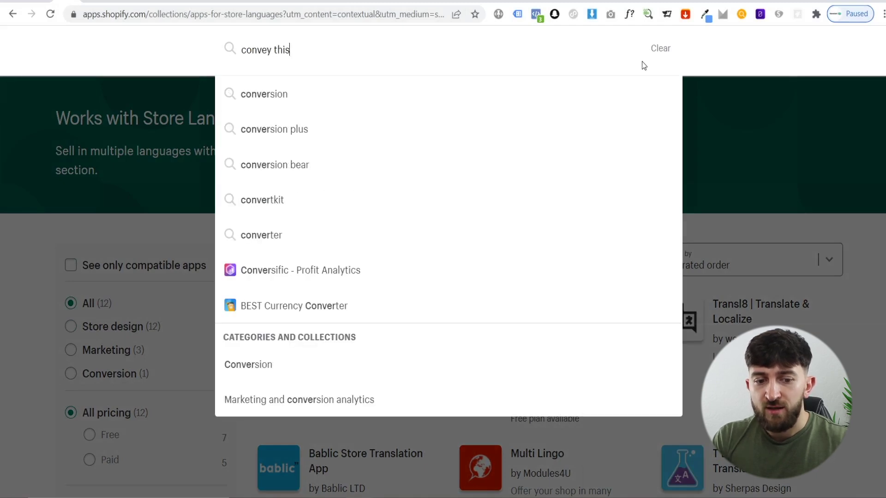
pyautogui.write('y this')
pyautogui.press('Return')
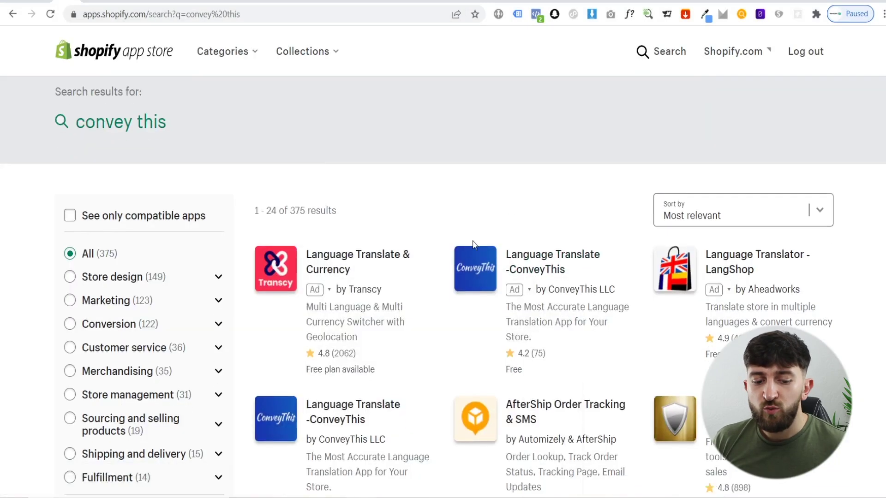
# Step: Install the Language Translate - ConveyThis app on the store and open the ConveyThis settings
pyautogui.scroll(-2, 473, 245)
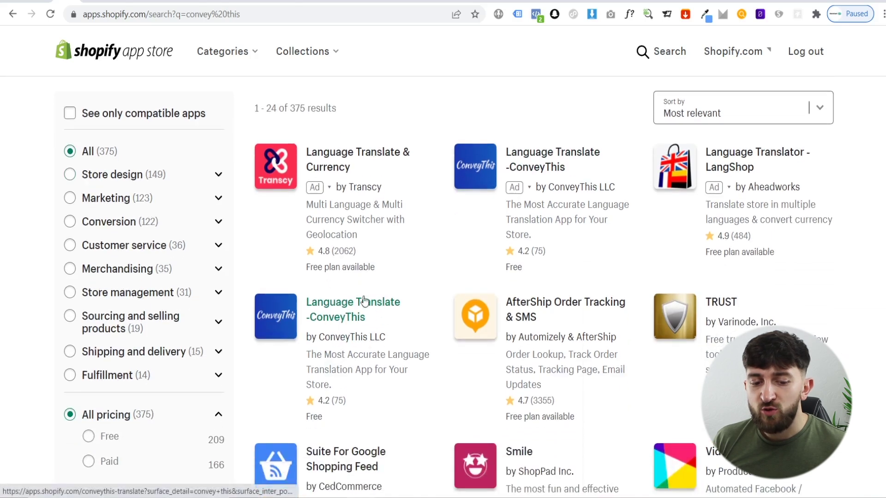
pyautogui.click(337, 318)
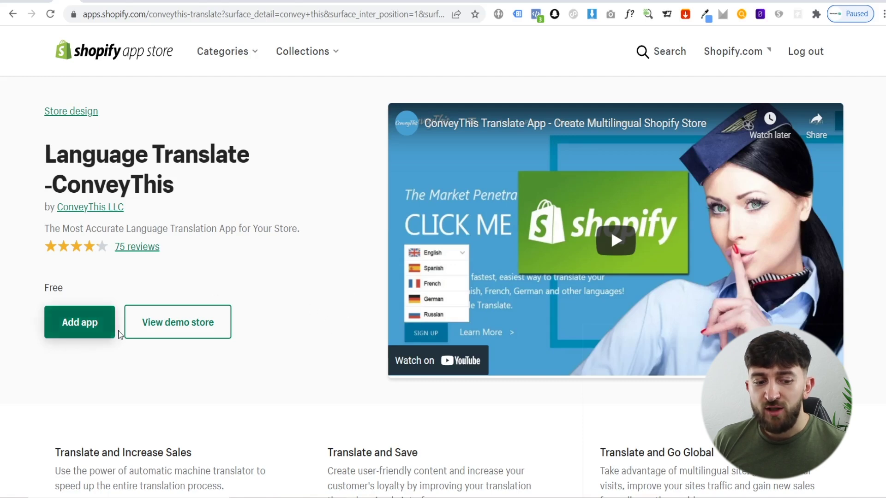
pyautogui.click(80, 322)
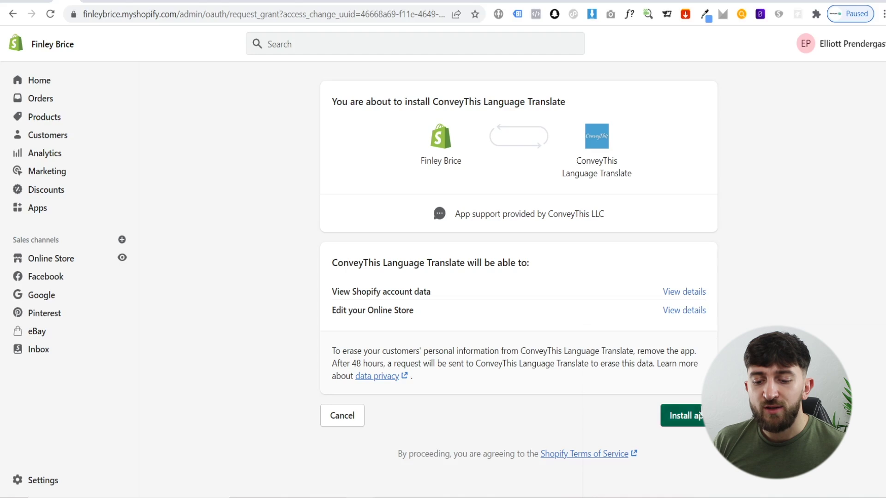
pyautogui.click(682, 415)
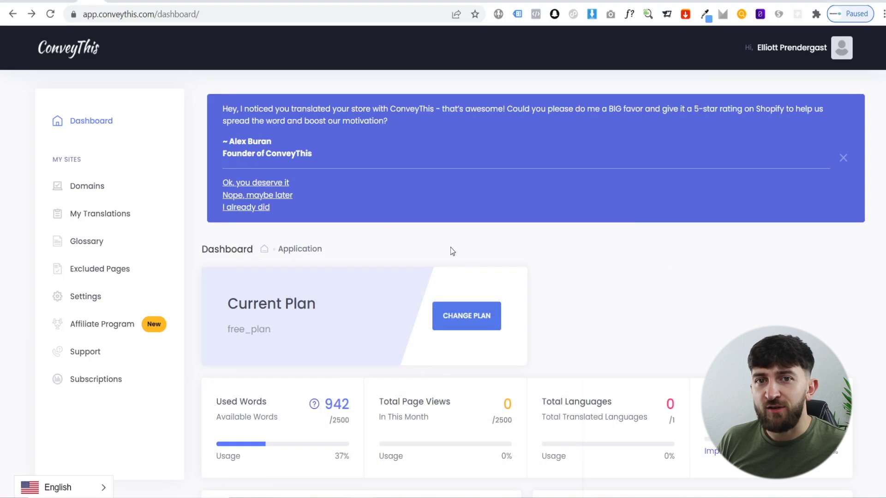
pyautogui.click(88, 299)
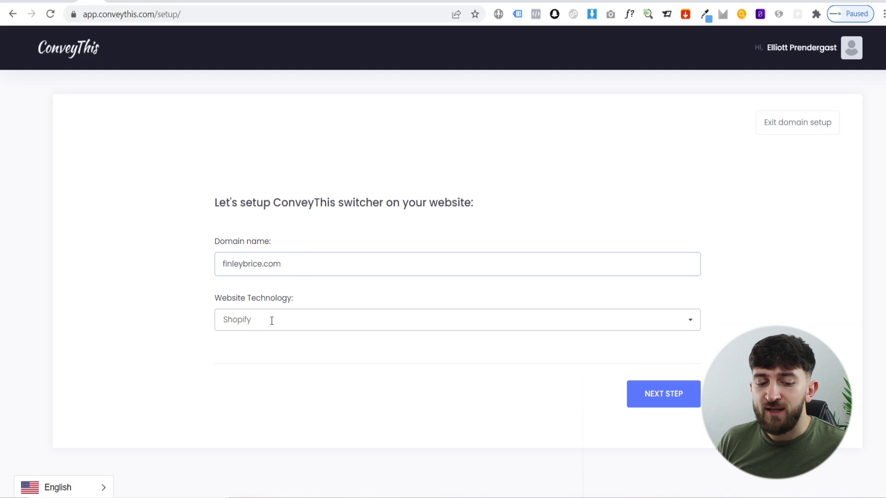
# Step: Continue past the domain setup for finleybrice.com, reselect Spanish as the target language, and save the configuration
pyautogui.click(670, 394)
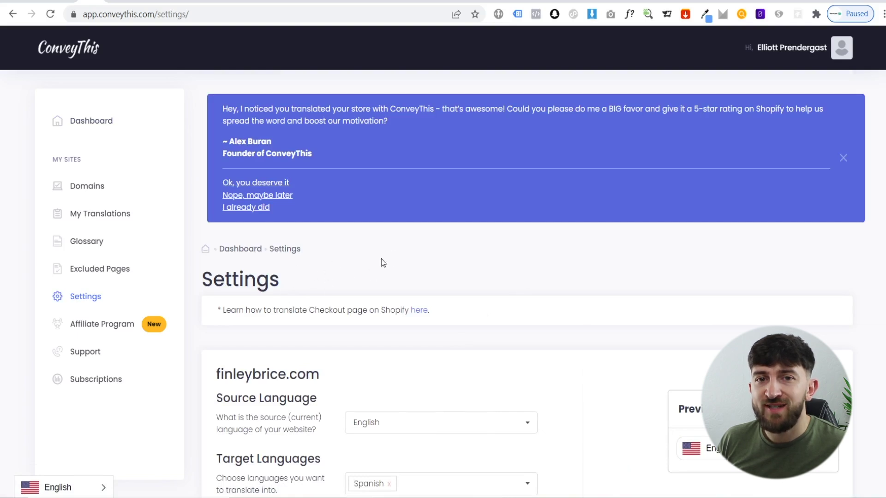
pyautogui.scroll(-3, 406, 254)
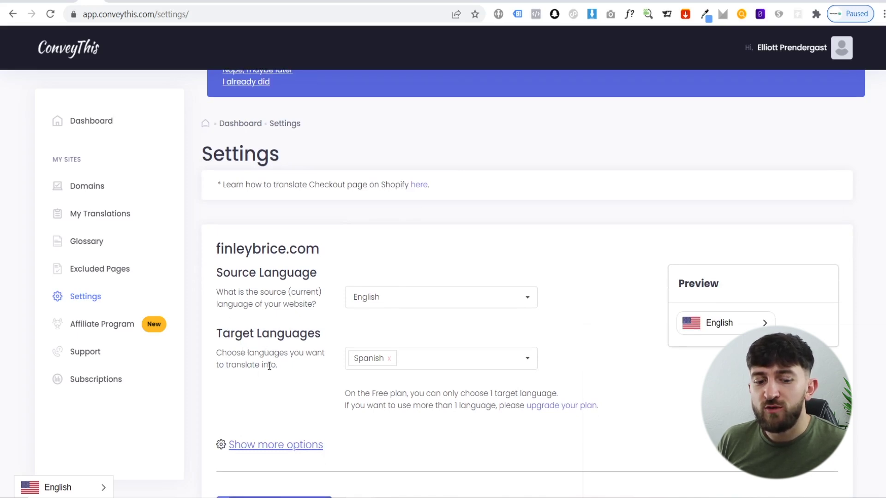
pyautogui.scroll(-2, 283, 376)
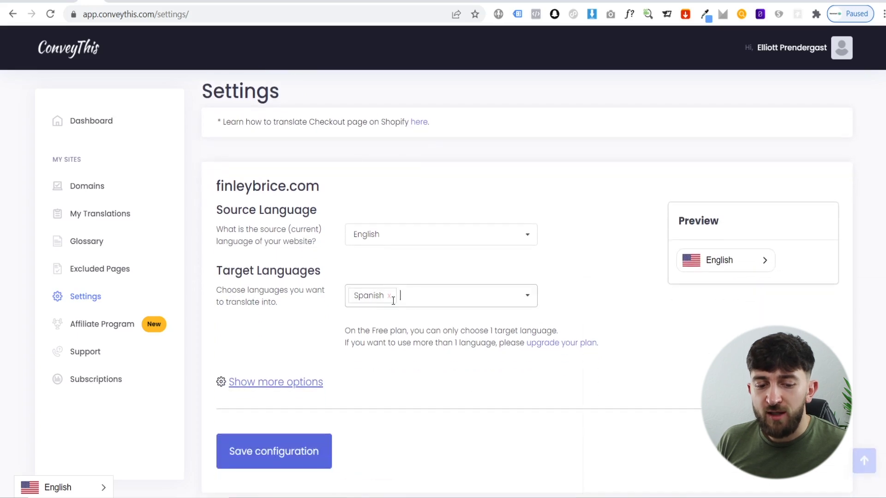
pyautogui.click(391, 296)
pyautogui.click(408, 295)
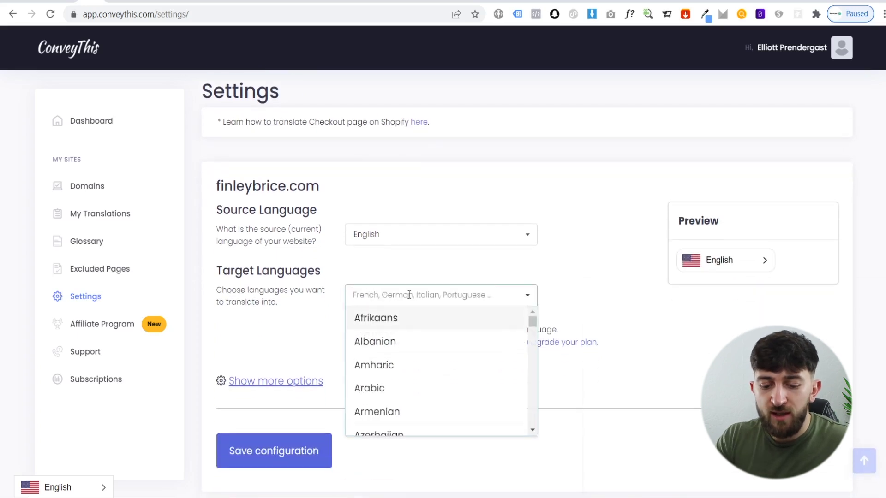
pyautogui.write('spa')
pyautogui.click(399, 319)
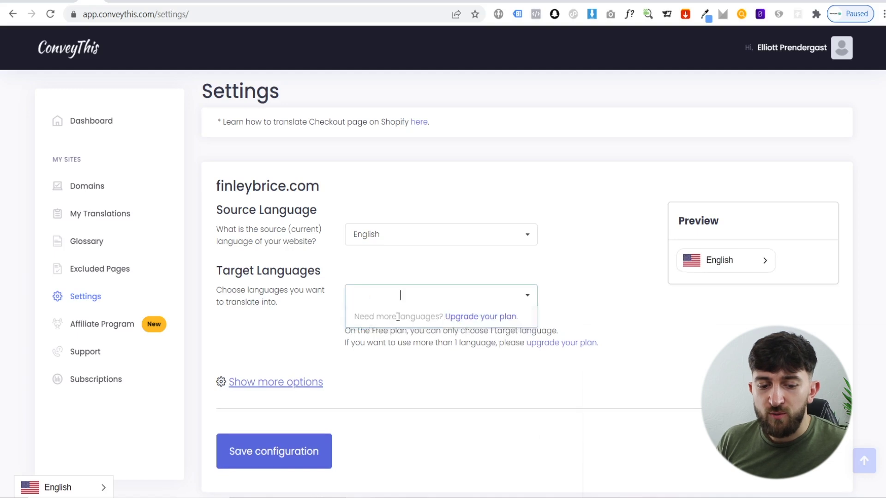
pyautogui.click(285, 459)
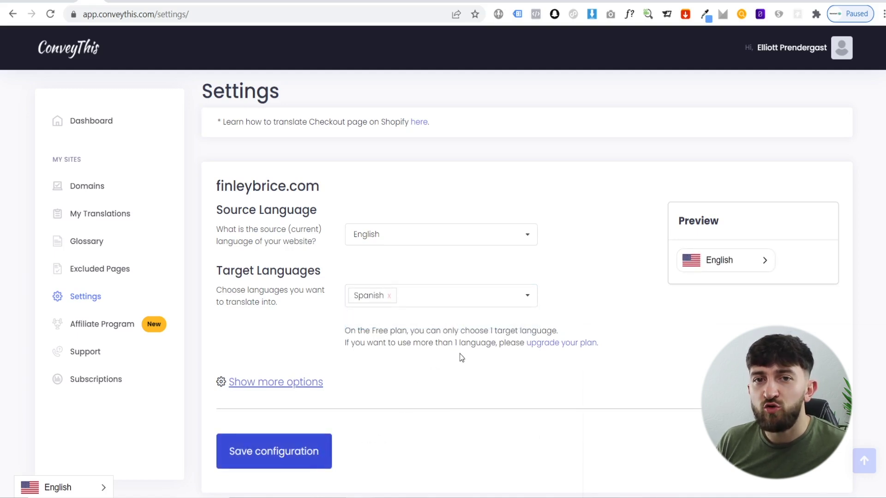
# Step: Examine the translated domain pages of finleybrice.com, checking the en-es and es-es page URLs and their word counts
pyautogui.click(97, 217)
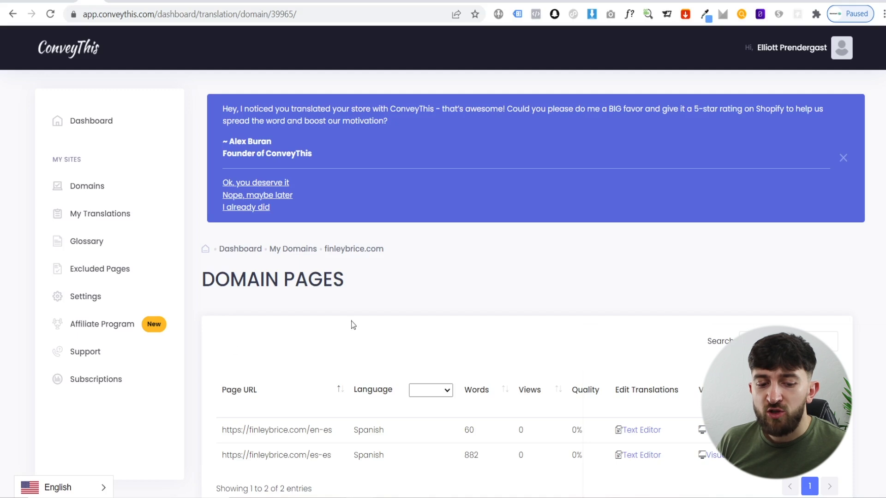
pyautogui.scroll(-1, 343, 445)
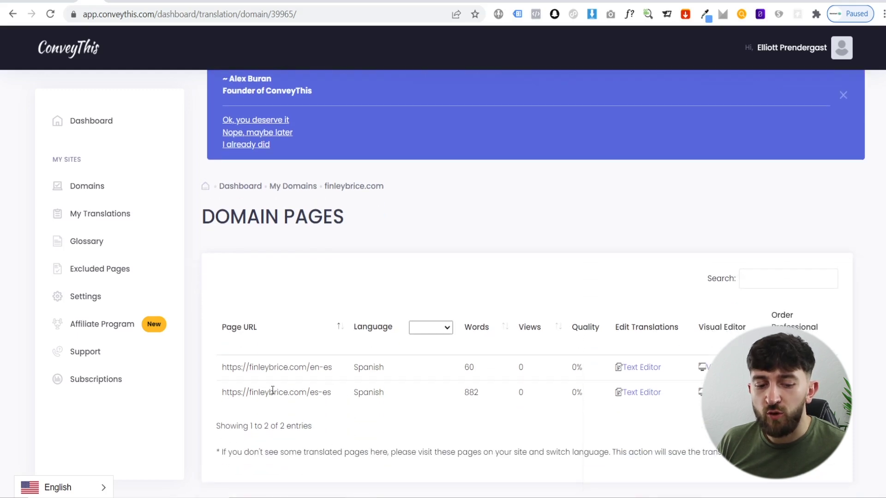
pyautogui.moveTo(222, 367); pyautogui.dragTo(339, 369)
pyautogui.click(317, 369)
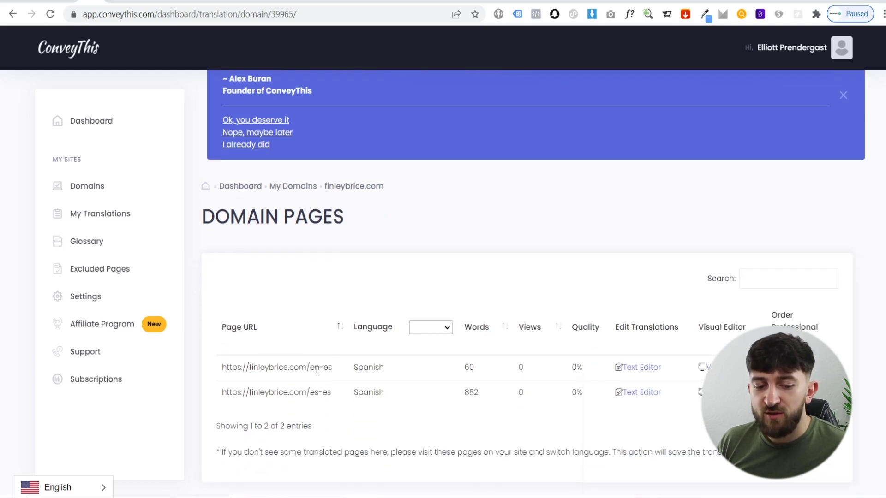
pyautogui.doubleClick(316, 369)
pyautogui.doubleClick(327, 369)
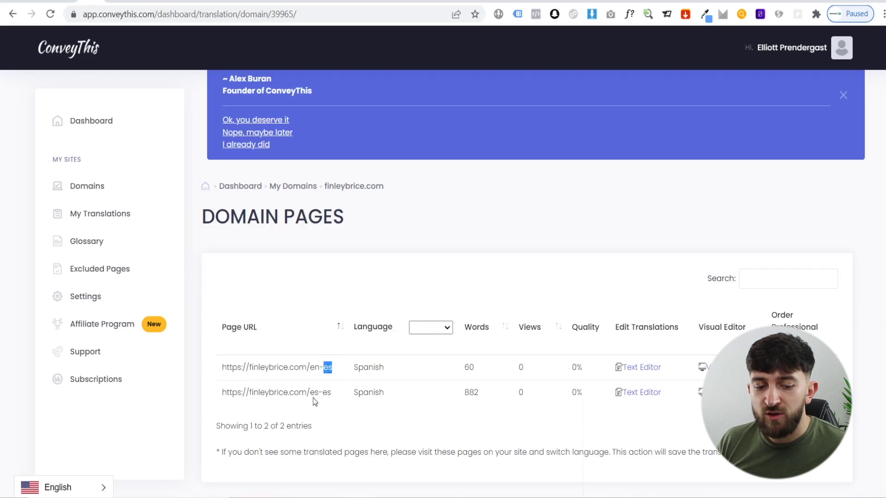
pyautogui.moveTo(311, 395); pyautogui.dragTo(331, 392)
pyautogui.click(331, 393)
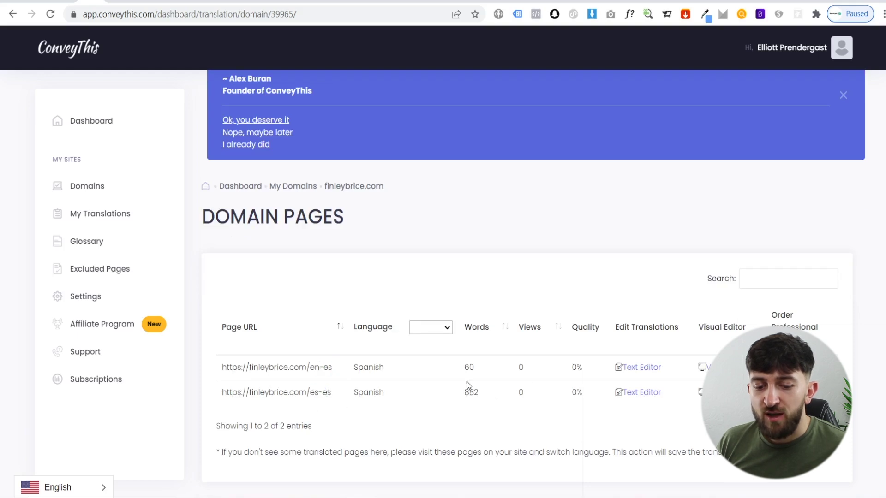
pyautogui.scroll(2, 683, 359)
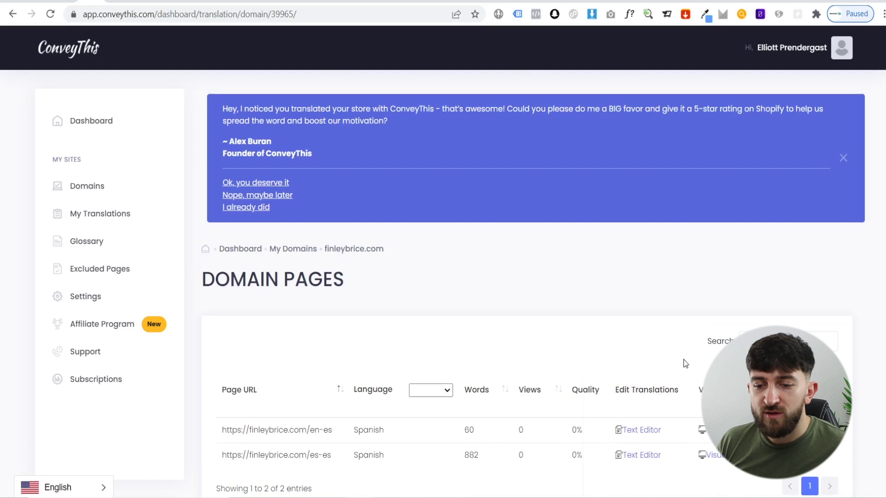
pyautogui.scroll(-2, 616, 355)
pyautogui.scroll(2, 607, 359)
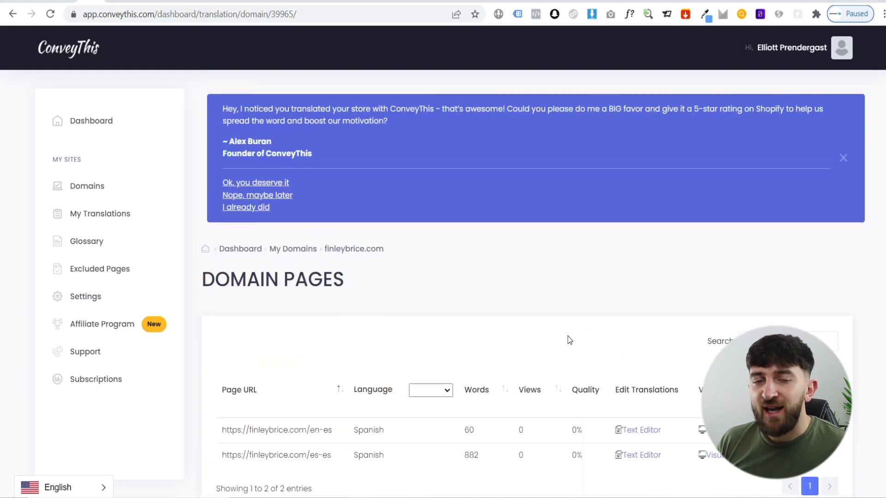
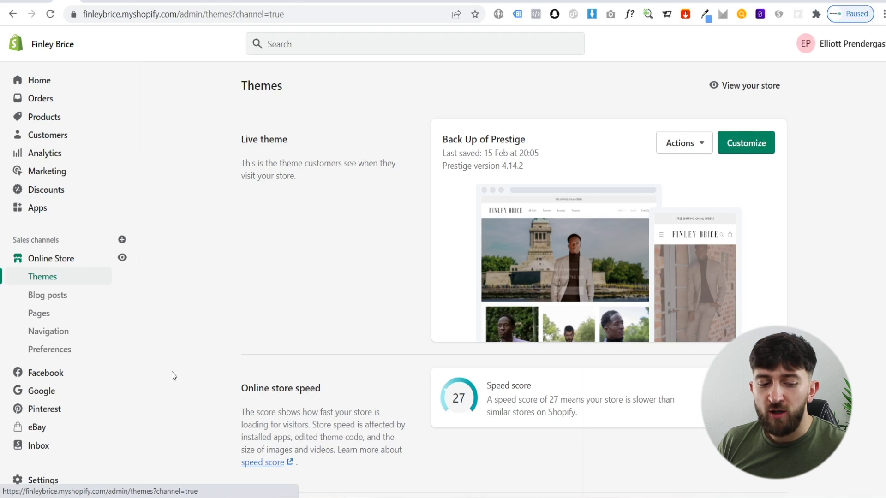
# Step: Switch to the Shopify admin, go from the Spain market's domains and languages settings to the shop languages, and publish Spanish
pyautogui.click(49, 482)
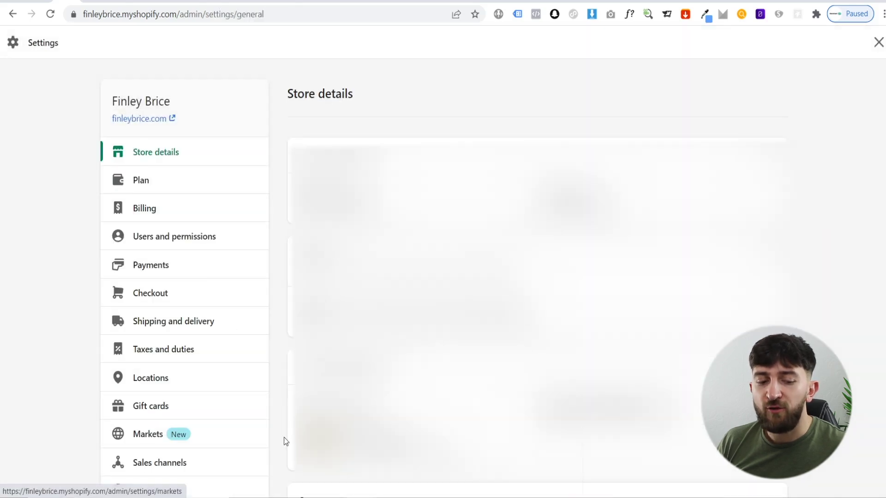
pyautogui.click(150, 436)
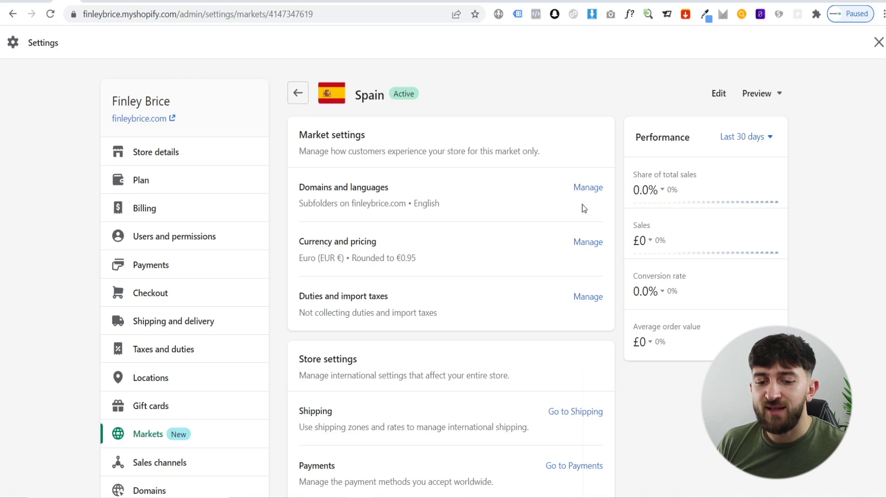
pyautogui.click(588, 188)
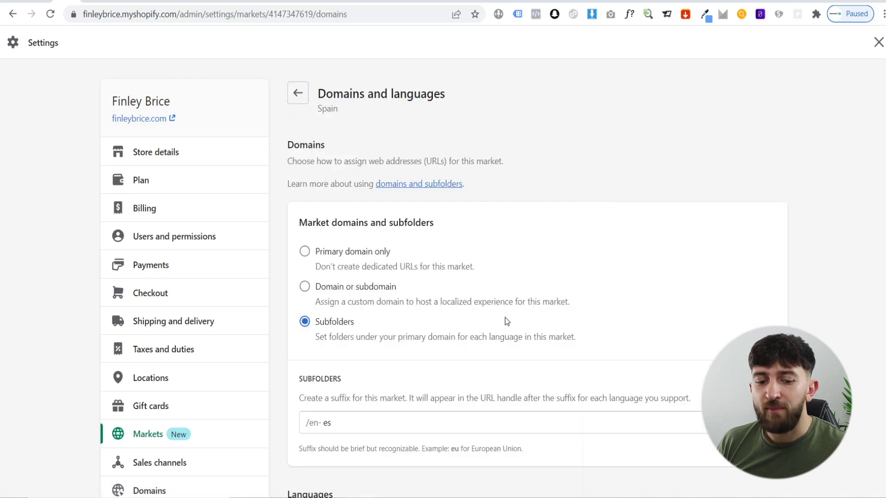
pyautogui.scroll(-4, 577, 258)
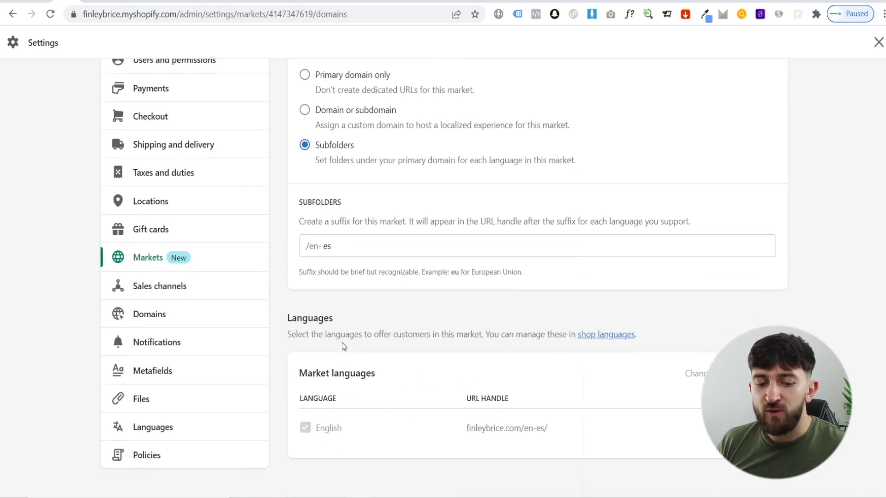
pyautogui.click(613, 342)
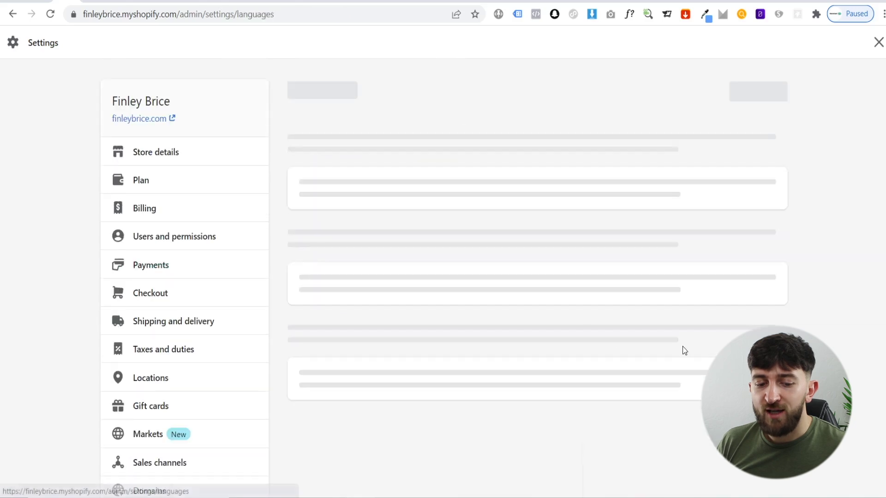
pyautogui.scroll(-5, 525, 277)
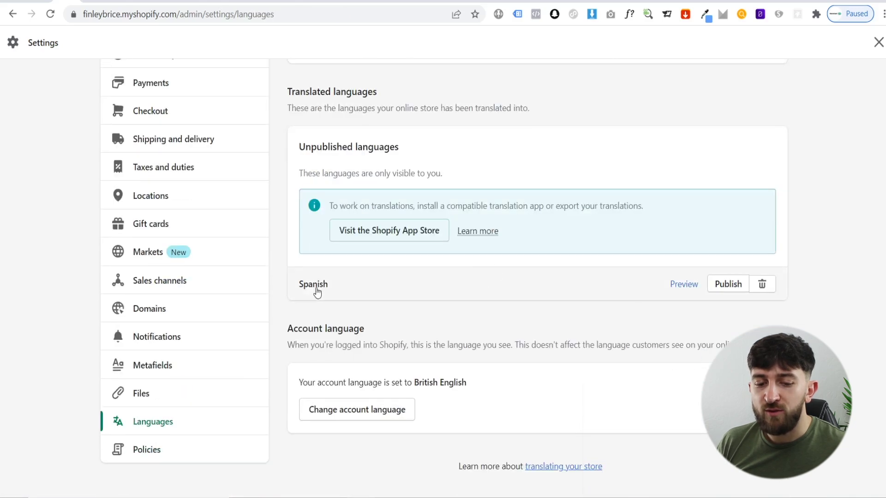
pyautogui.click(730, 285)
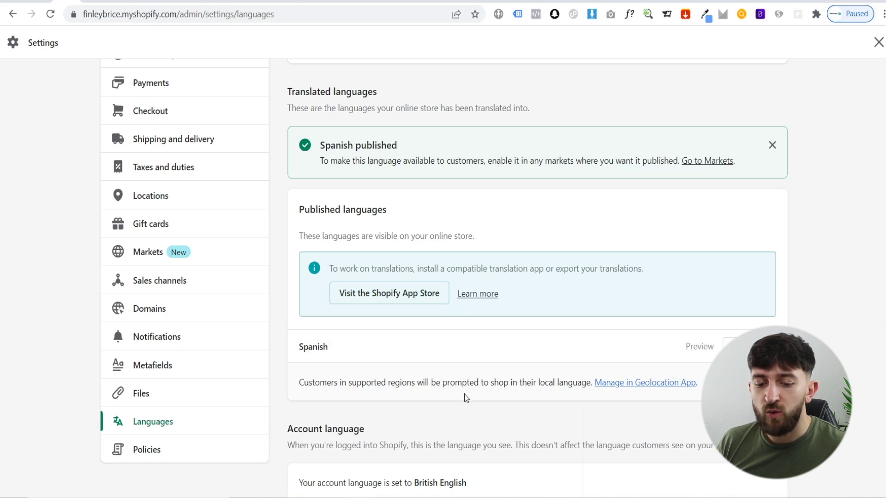
# Step: Open the Geolocation app from the published languages and preview the recommendation popup for Spain (EUR €) in Spanish
pyautogui.click(636, 387)
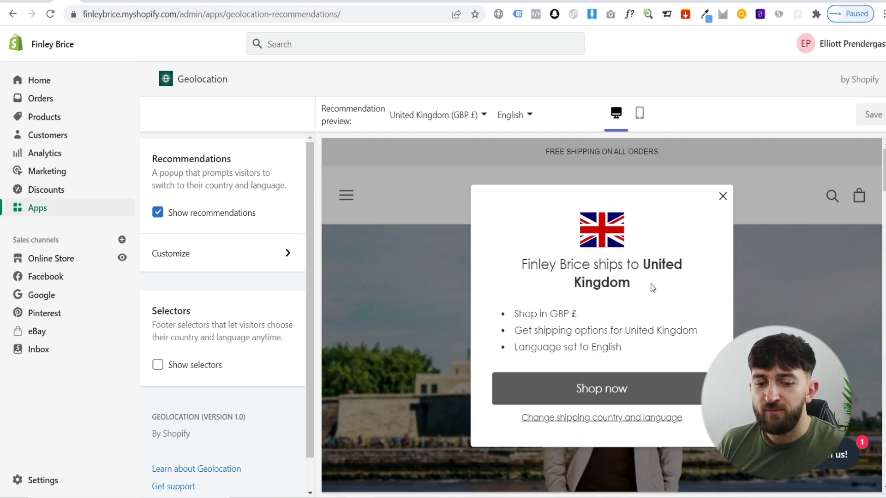
pyautogui.click(721, 198)
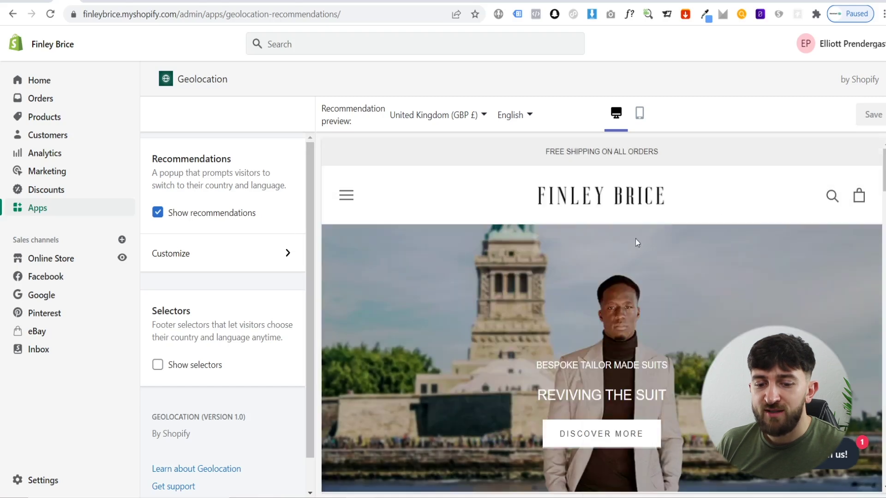
pyautogui.click(438, 117)
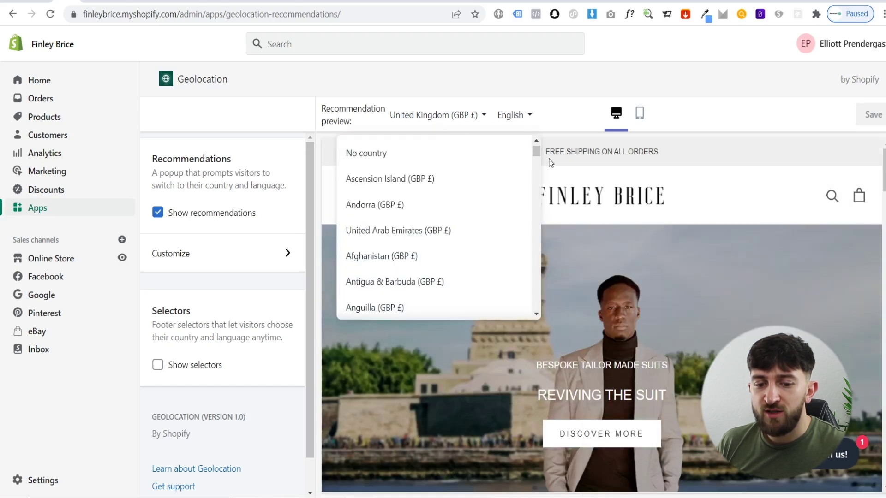
pyautogui.moveTo(536, 152); pyautogui.dragTo(537, 315)
pyautogui.click(378, 304)
pyautogui.click(502, 123)
pyautogui.click(492, 182)
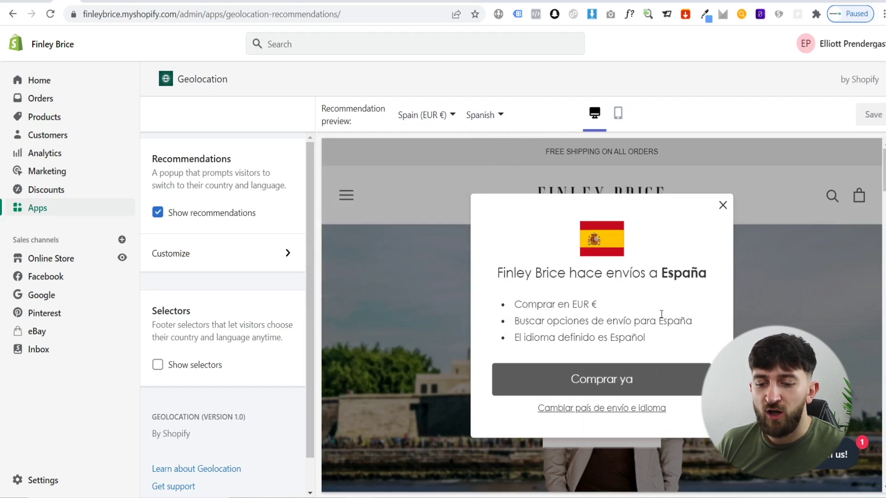
pyautogui.click(722, 205)
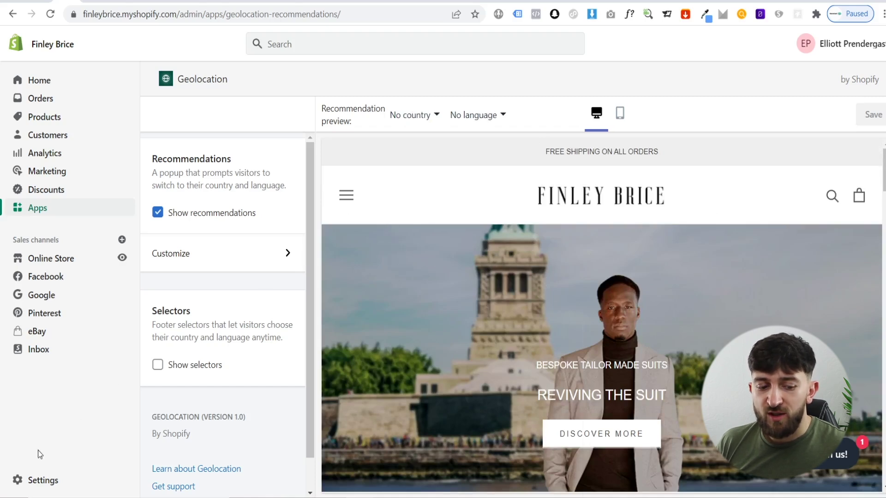
# Step: Enable Spanish as a market language in the Spain market's domains and languages settings, save, and return to the market overview
pyautogui.click(42, 479)
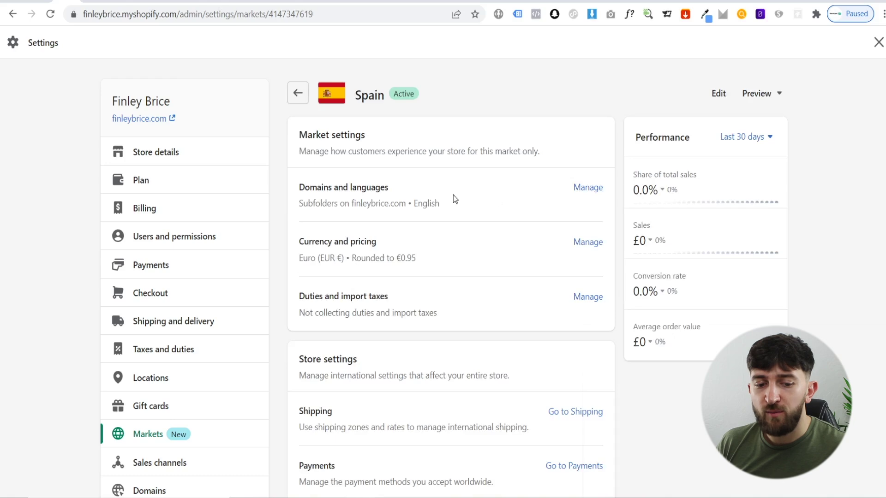
pyautogui.click(588, 189)
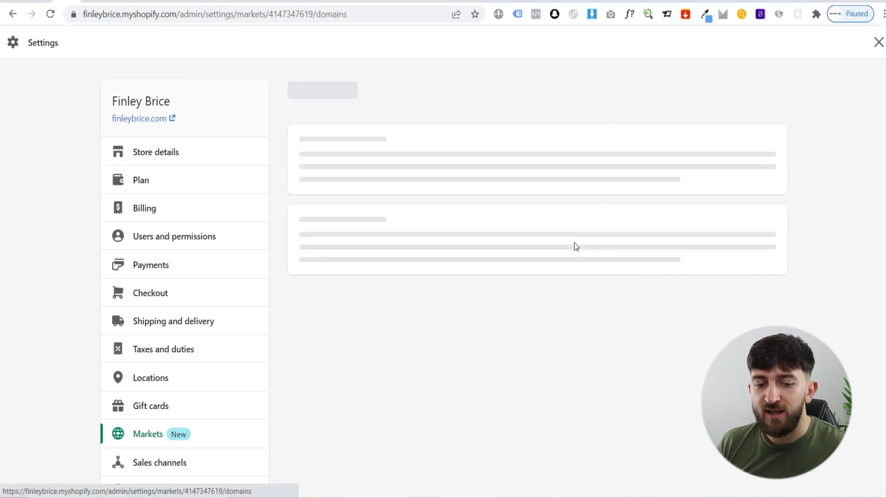
pyautogui.scroll(-4, 609, 245)
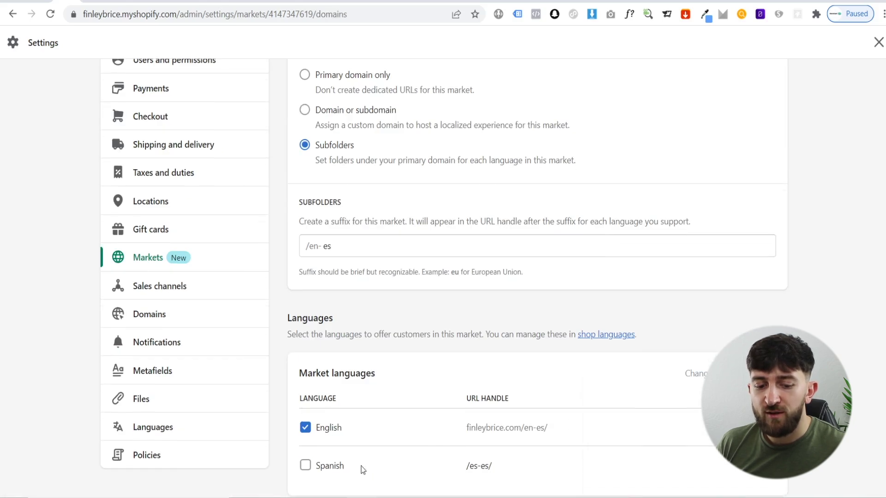
pyautogui.click(305, 466)
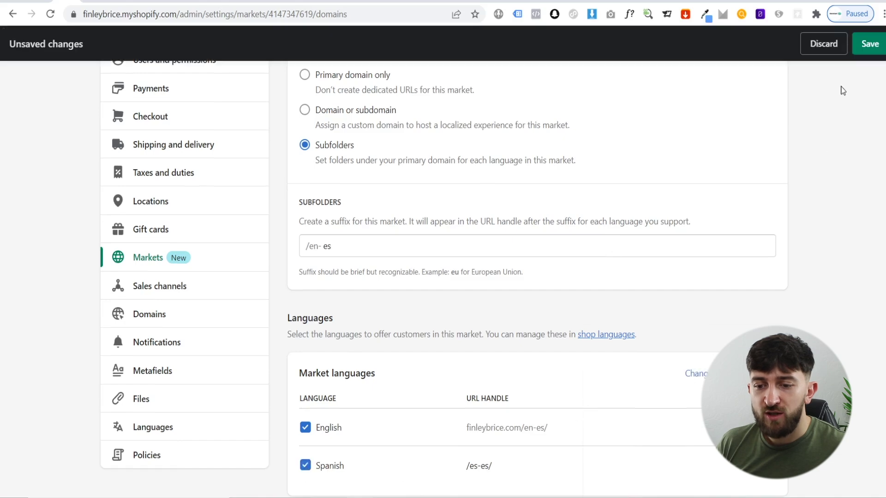
pyautogui.click(869, 44)
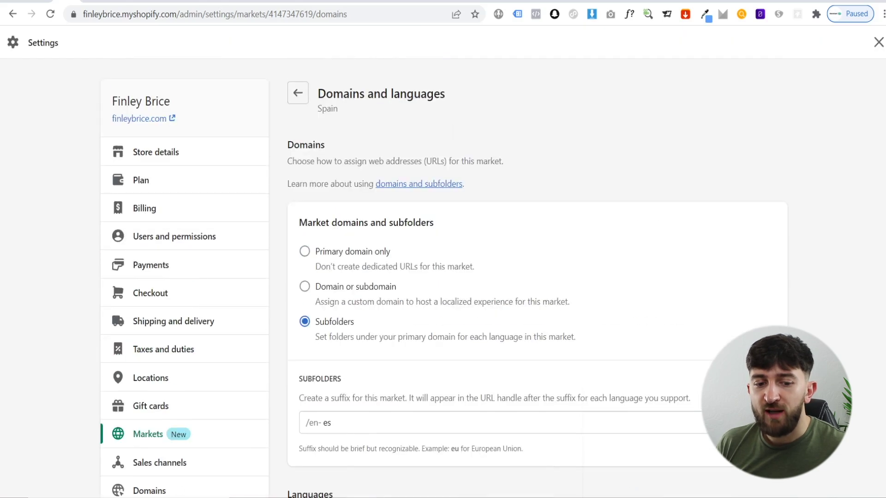
pyautogui.click(297, 94)
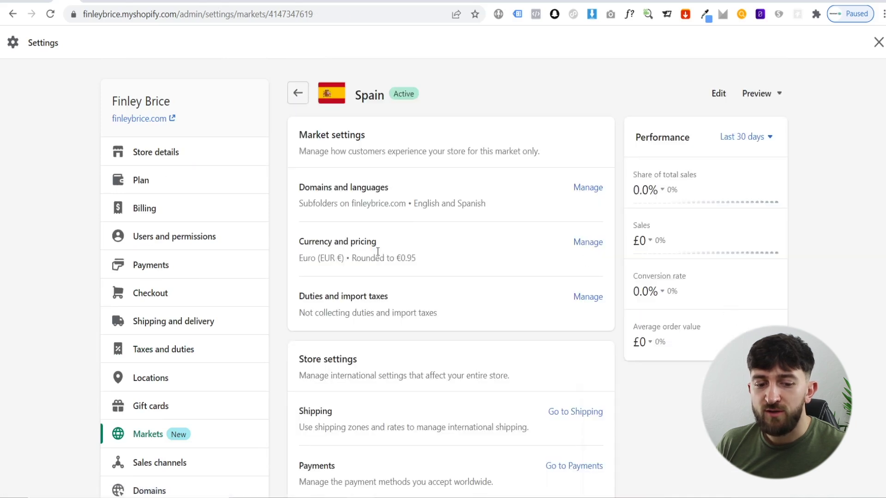
# Step: Review the Spain market's currency and pricing settings, including the product price list, and return to the market overview
pyautogui.click(588, 244)
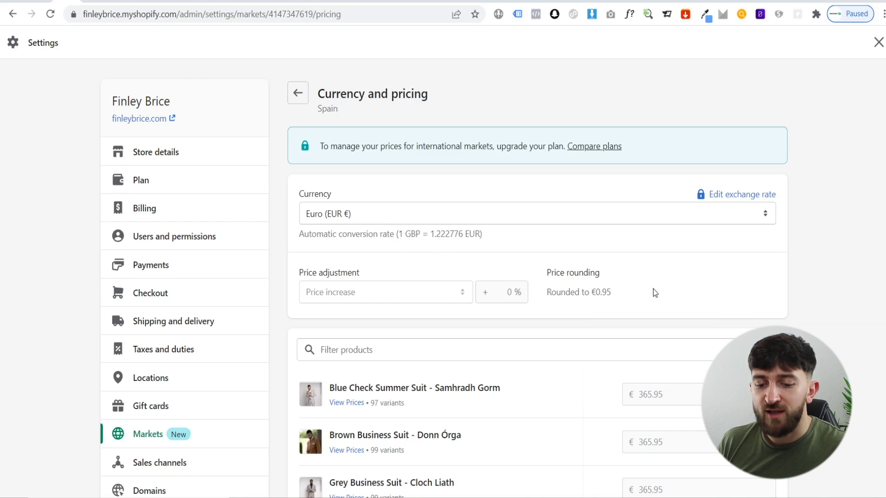
pyautogui.scroll(-6, 655, 293)
pyautogui.scroll(6, 728, 334)
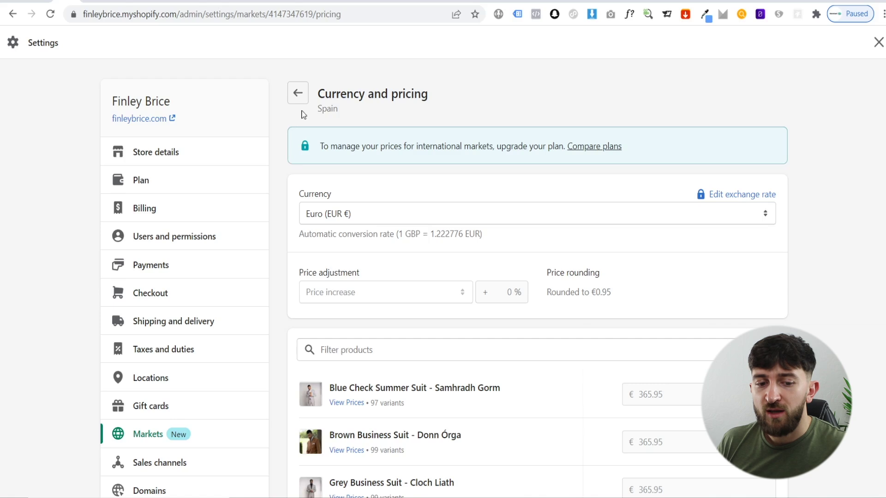
pyautogui.click(298, 93)
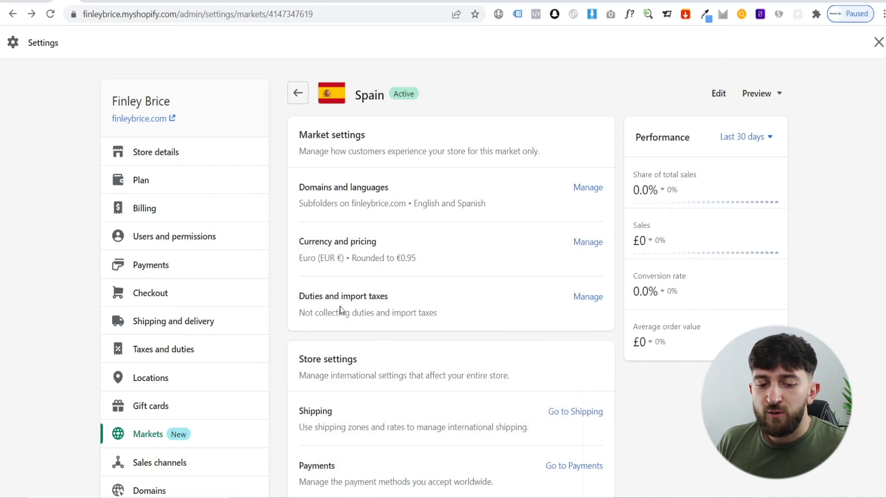
# Step: Review the Spain market's duties and import taxes settings and return to the market overview
pyautogui.click(589, 300)
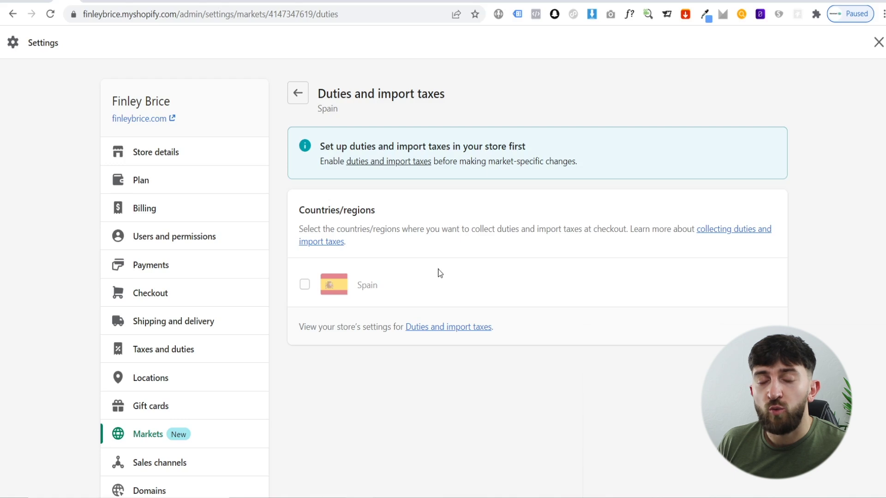
pyautogui.click(299, 93)
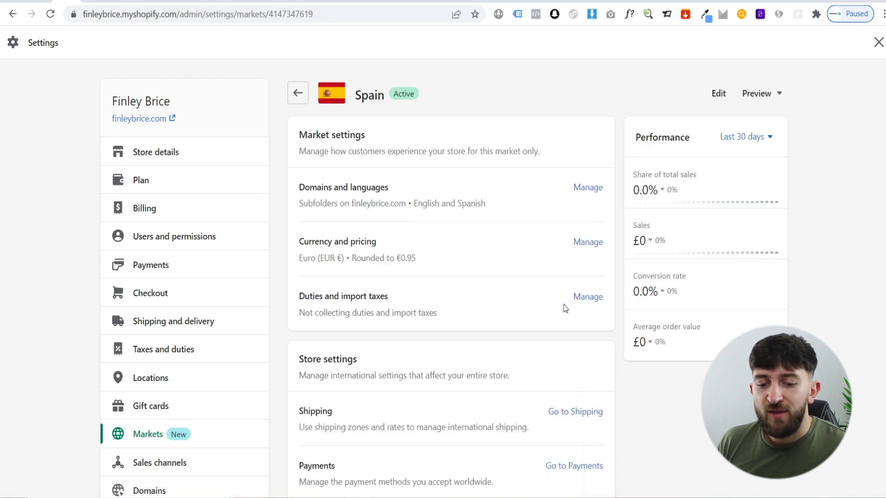
pyautogui.click(580, 301)
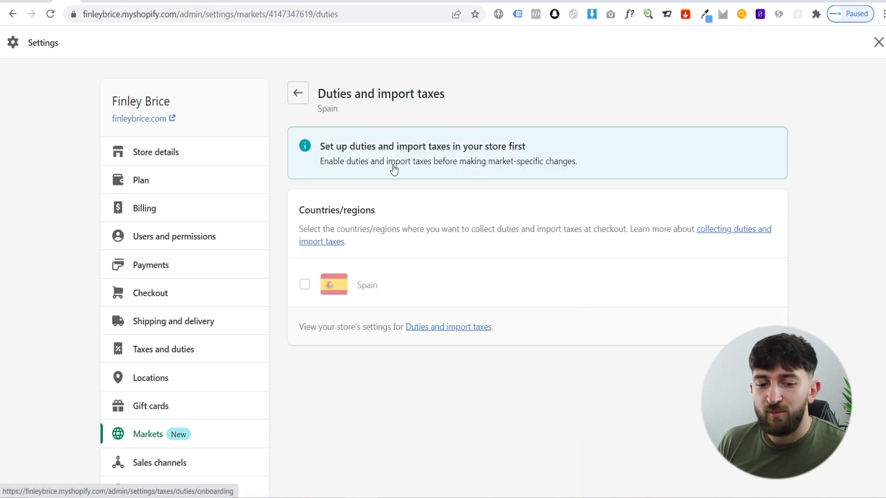
pyautogui.click(299, 96)
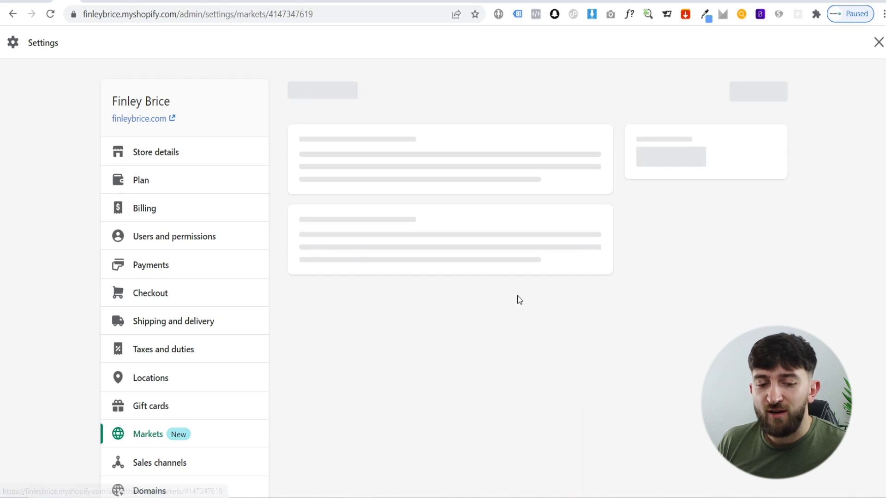
# Step: Open the store's shipping settings from the Spain market and examine the general shipping rates for the Domestic and Rest of World zones
pyautogui.scroll(-3, 484, 282)
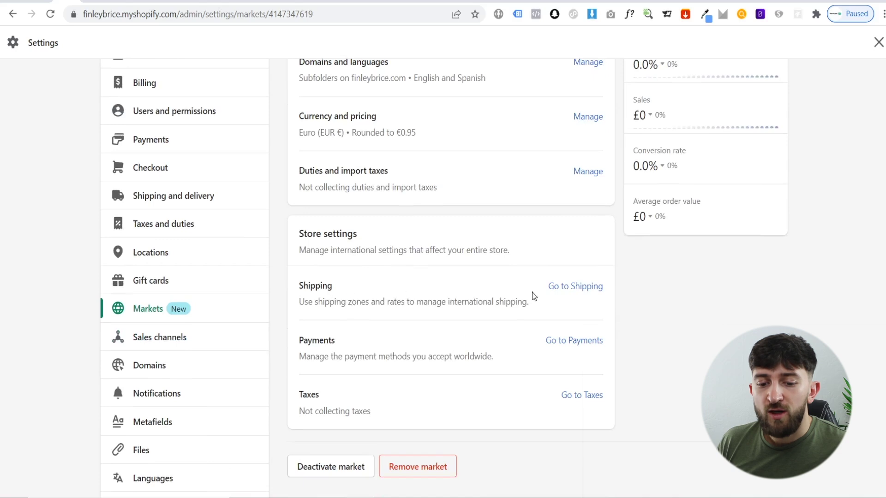
pyautogui.click(557, 288)
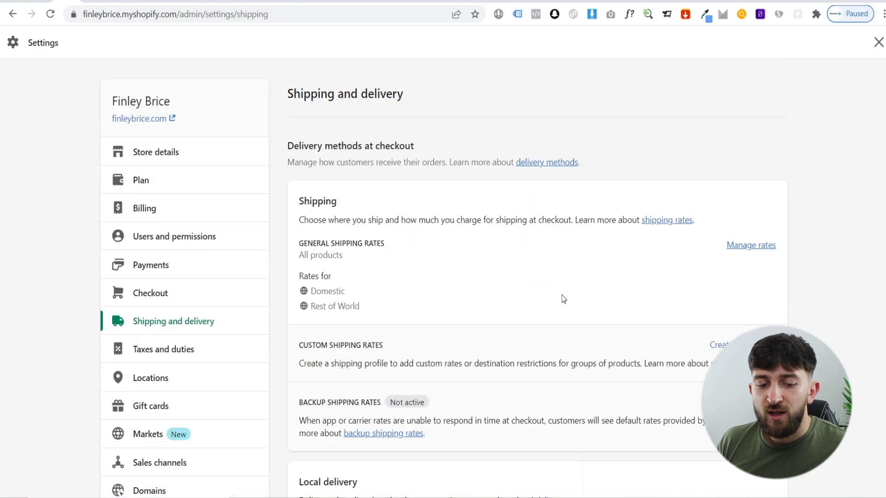
pyautogui.click(751, 246)
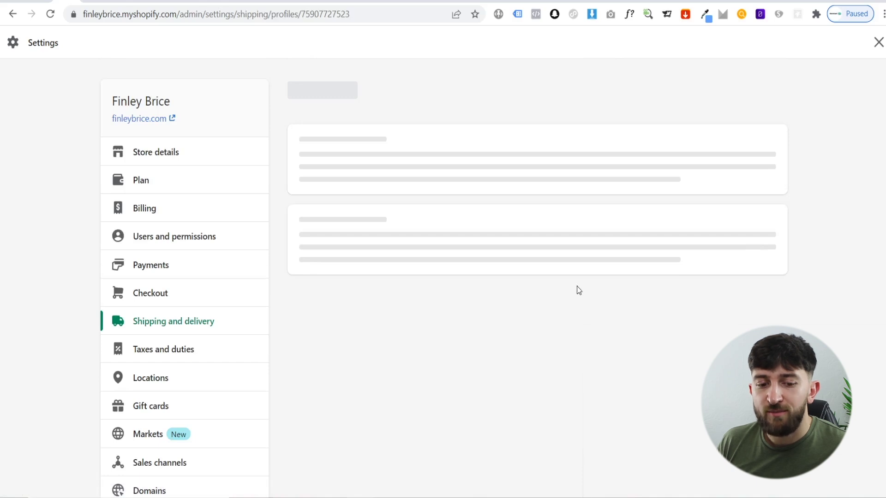
pyautogui.scroll(-10, 833, 312)
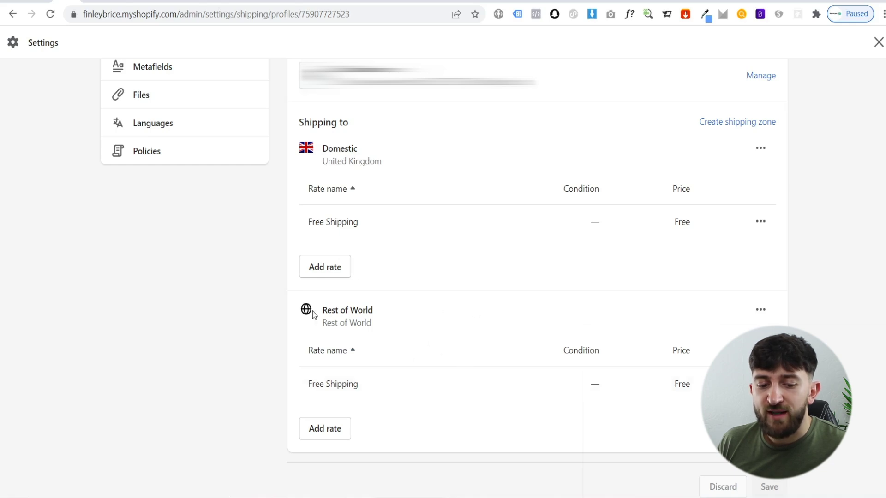
# Step: Draft a free Standard International rate for the Rest of World zone based on order price with a £50 minimum, and cancel it
pyautogui.click(330, 430)
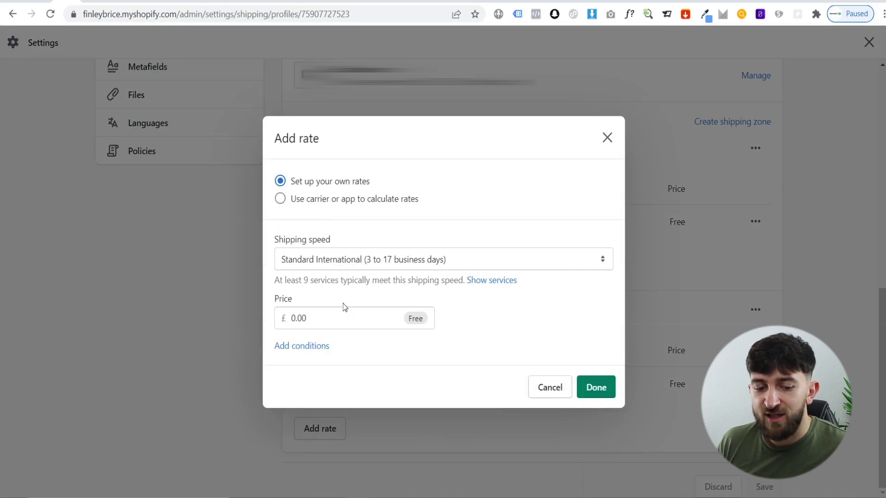
pyautogui.click(335, 317)
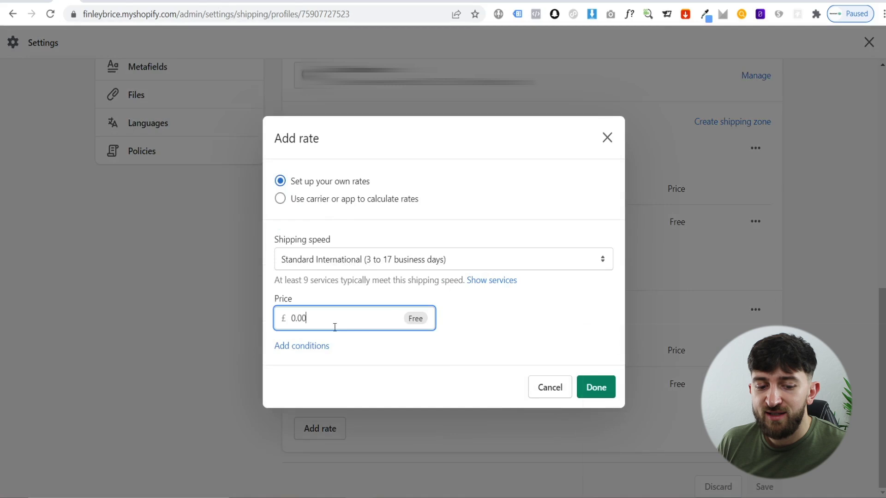
pyautogui.click(301, 347)
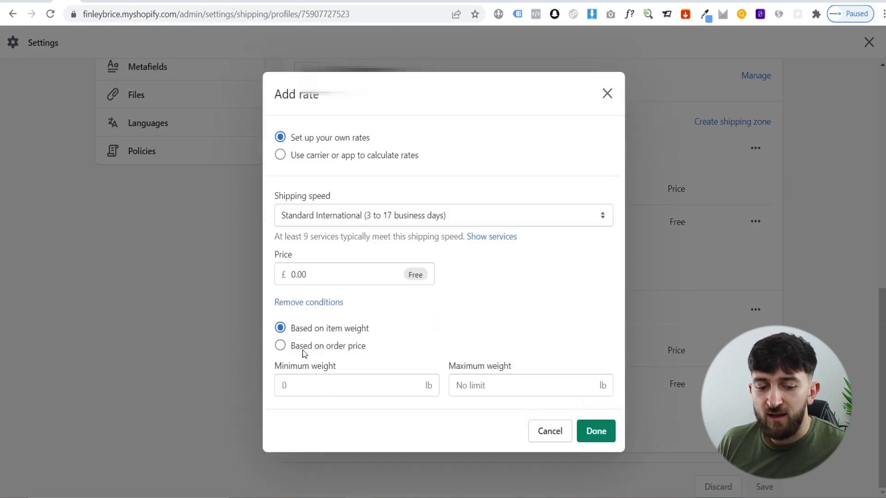
pyautogui.click(280, 347)
pyautogui.click(321, 388)
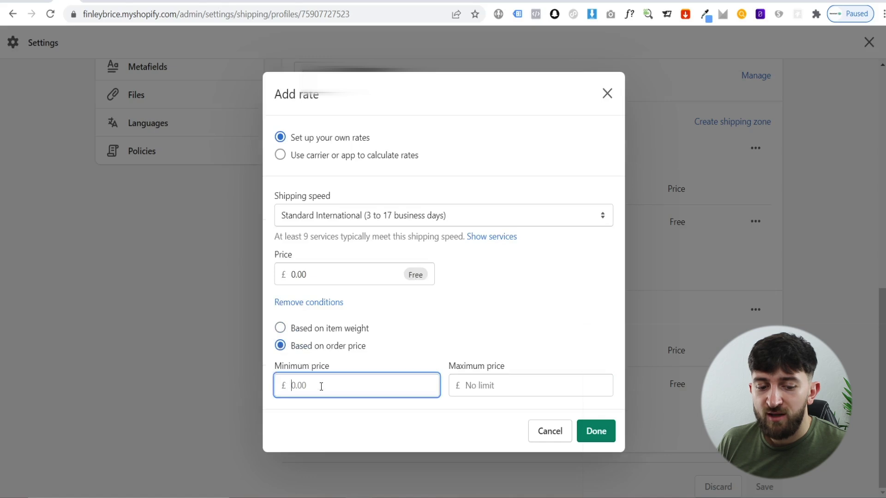
pyautogui.write('50')
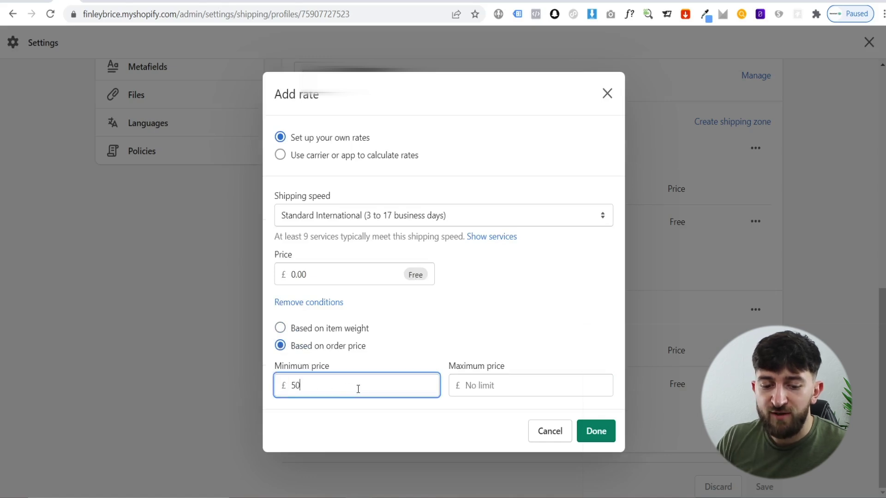
pyautogui.click(502, 343)
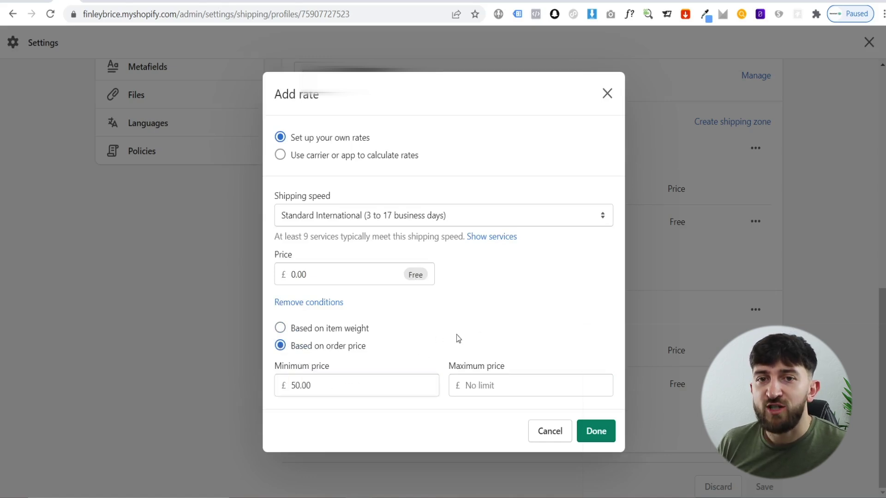
pyautogui.click(556, 433)
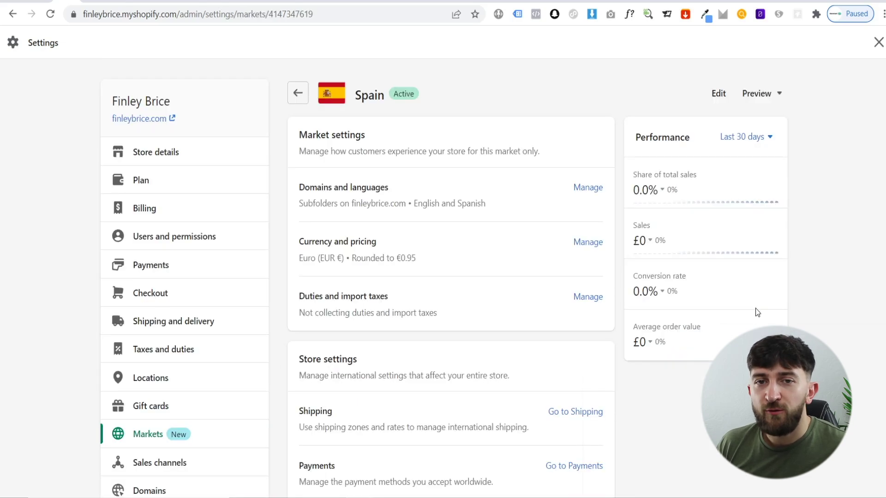
# Step: Review the store's payment settings and supported payment methods from the Spain market, and return to the markets settings
pyautogui.scroll(-4, 760, 309)
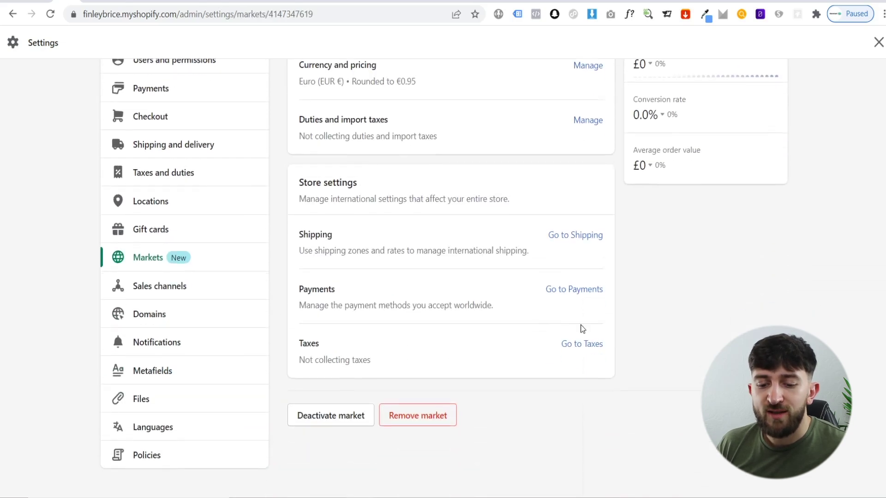
pyautogui.click(558, 294)
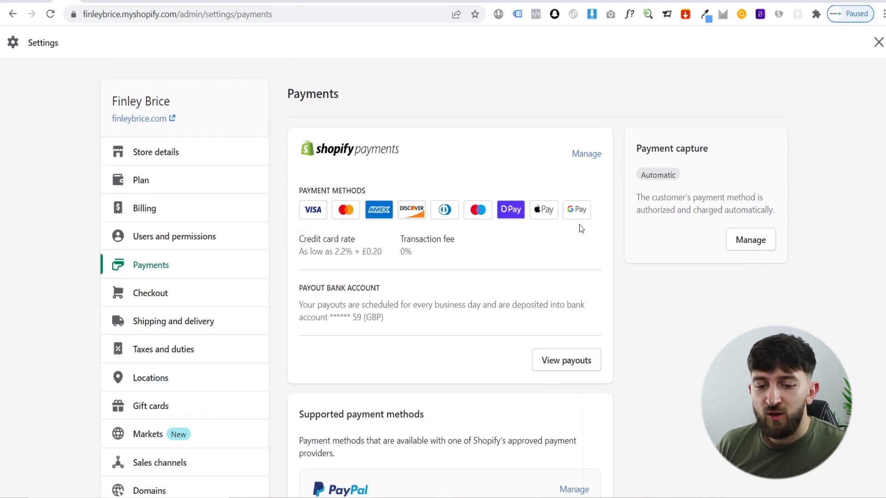
pyautogui.scroll(-7, 640, 278)
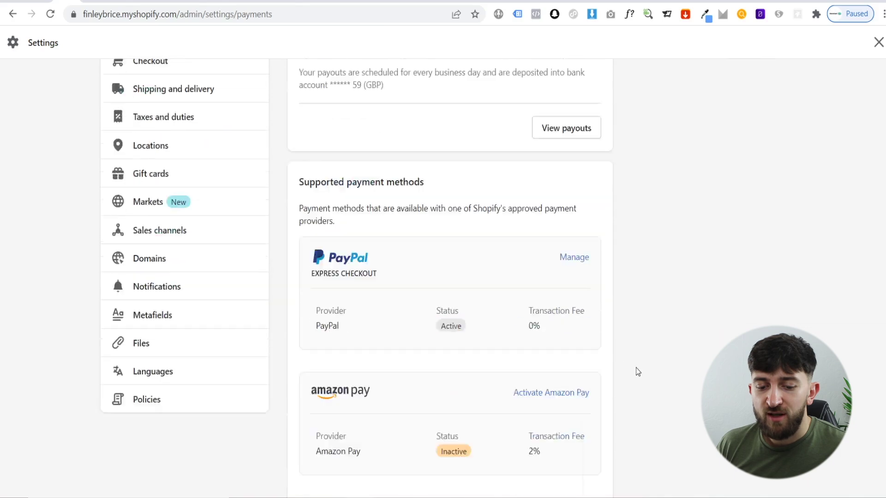
pyautogui.scroll(7, 636, 367)
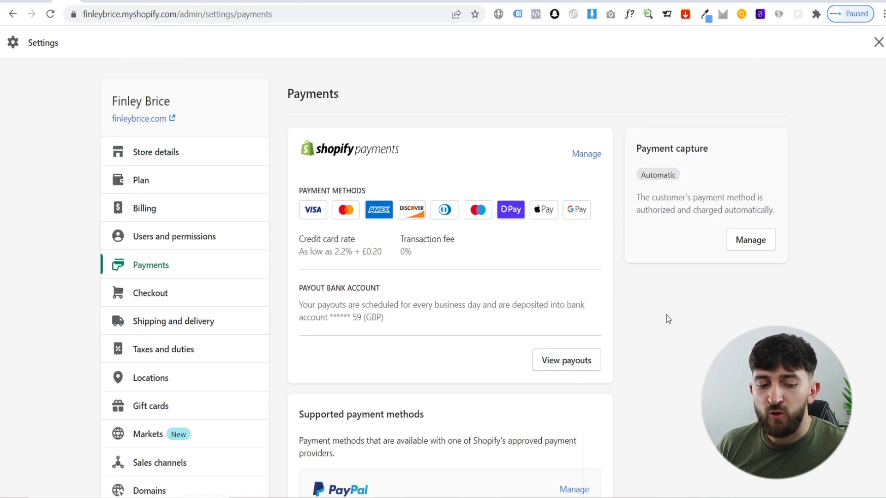
pyautogui.scroll(-2, 483, 358)
pyautogui.scroll(2, 457, 346)
pyautogui.scroll(-4, 591, 341)
pyautogui.click(170, 252)
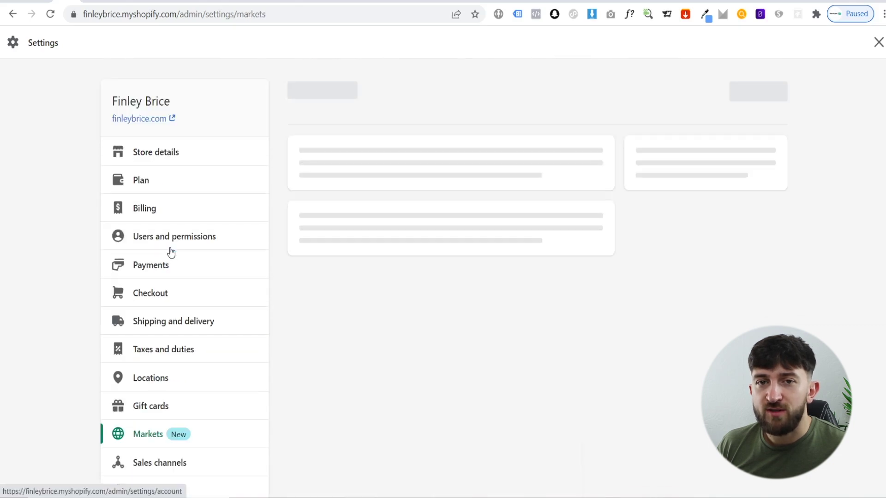
# Step: Review the store's taxes and duties settings from the Spain market and return to the market
pyautogui.scroll(-4, 708, 328)
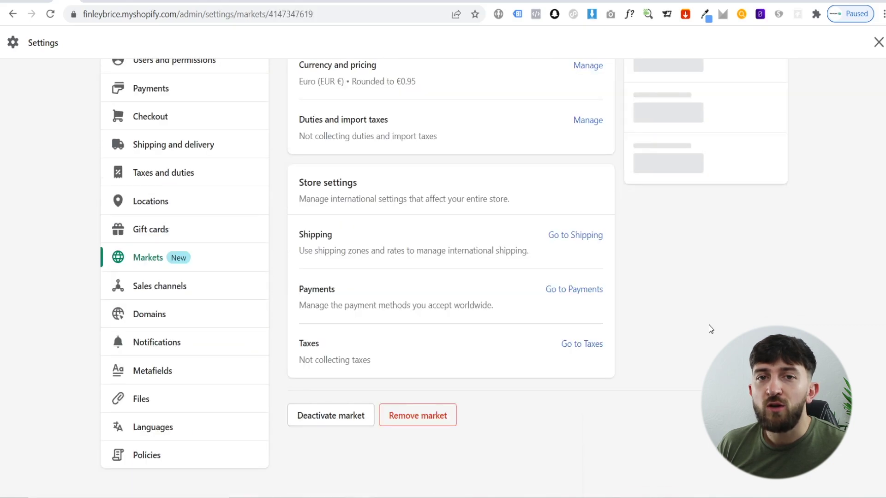
pyautogui.click(583, 353)
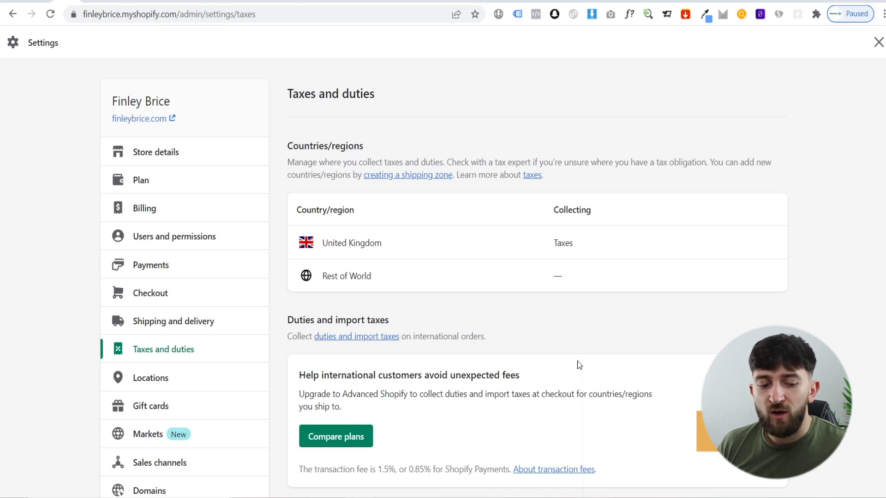
pyautogui.click(172, 437)
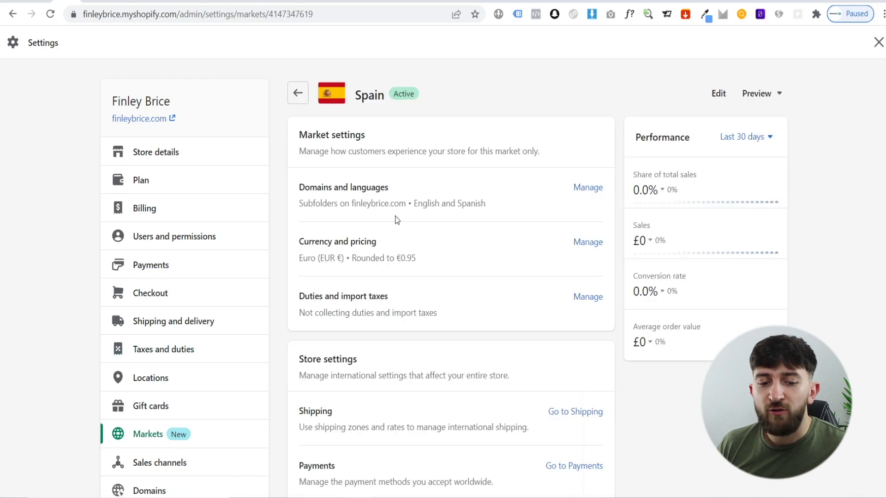
# Step: Preview the Spain market's storefront in Spanish and examine the home page's translated text, product price and footer
pyautogui.click(755, 96)
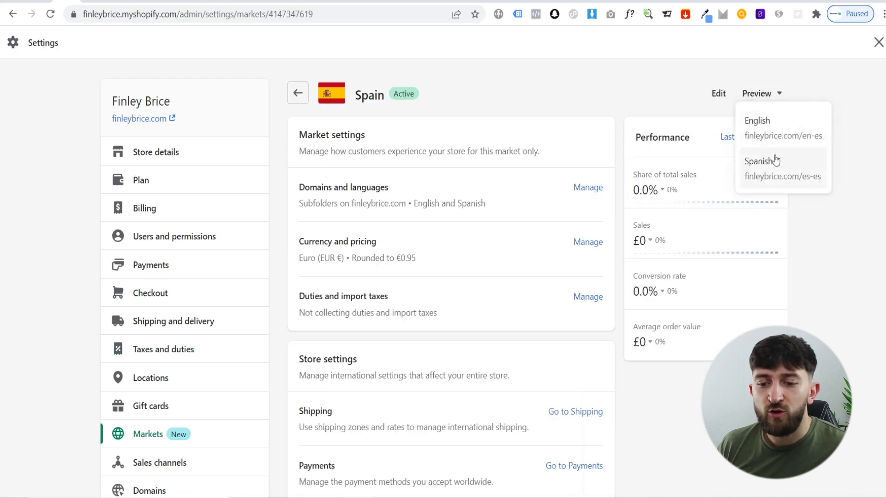
pyautogui.click(780, 173)
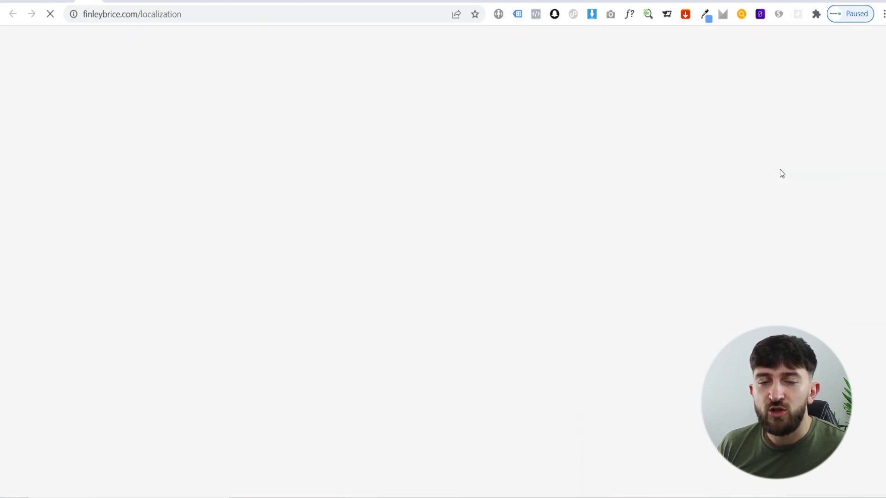
pyautogui.scroll(-8, 435, 213)
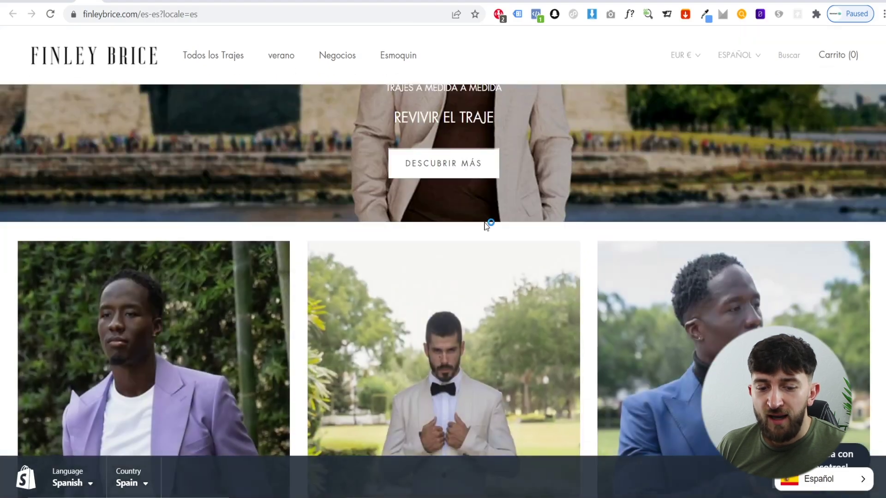
pyautogui.scroll(-7, 390, 353)
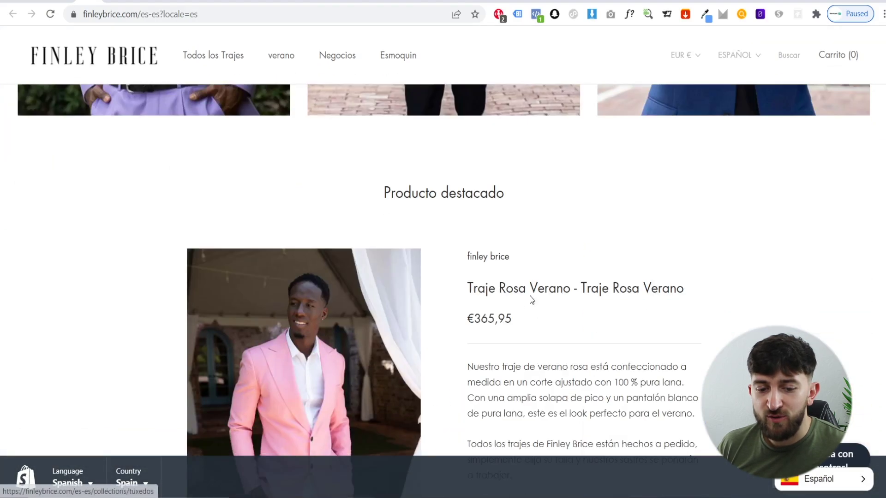
pyautogui.scroll(-1, 492, 320)
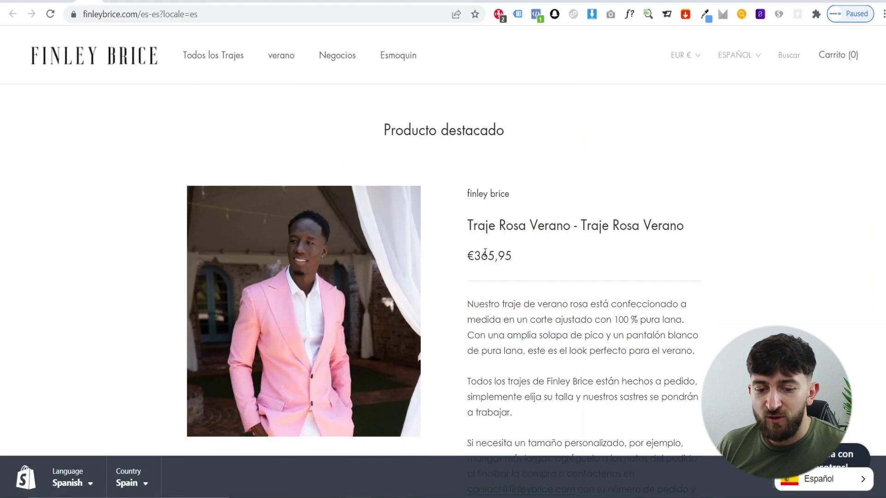
pyautogui.scroll(-8, 469, 257)
pyautogui.scroll(-10, 359, 258)
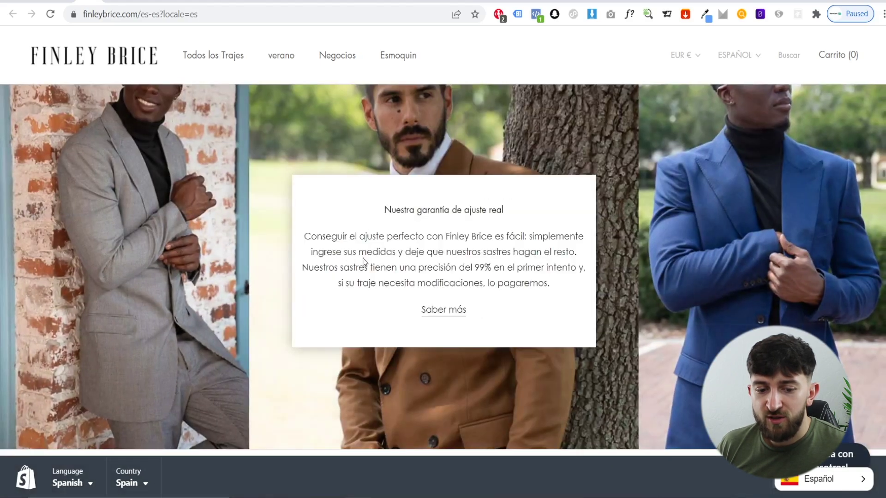
pyautogui.scroll(-5, 371, 240)
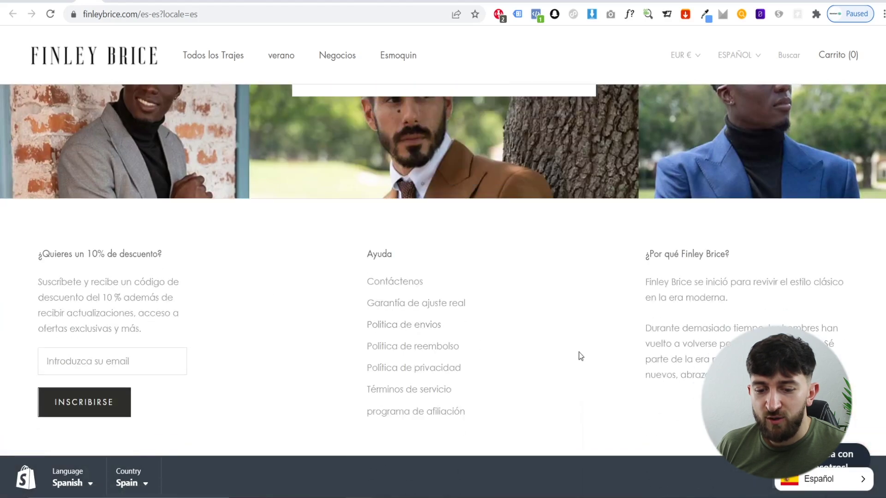
pyautogui.scroll(-2, 482, 346)
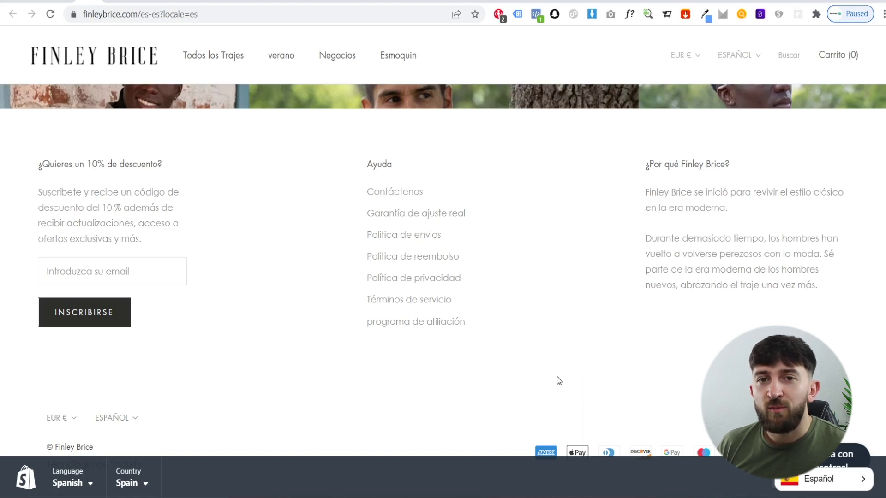
pyautogui.scroll(20, 557, 379)
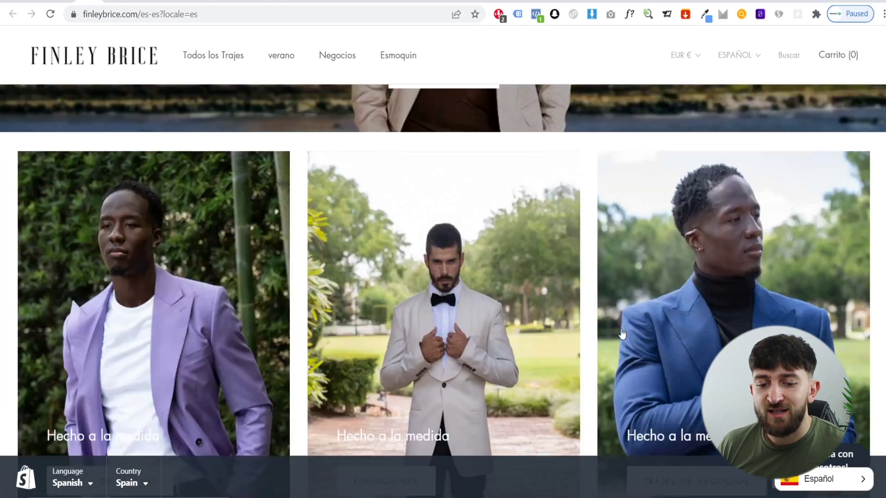
pyautogui.scroll(8, 600, 330)
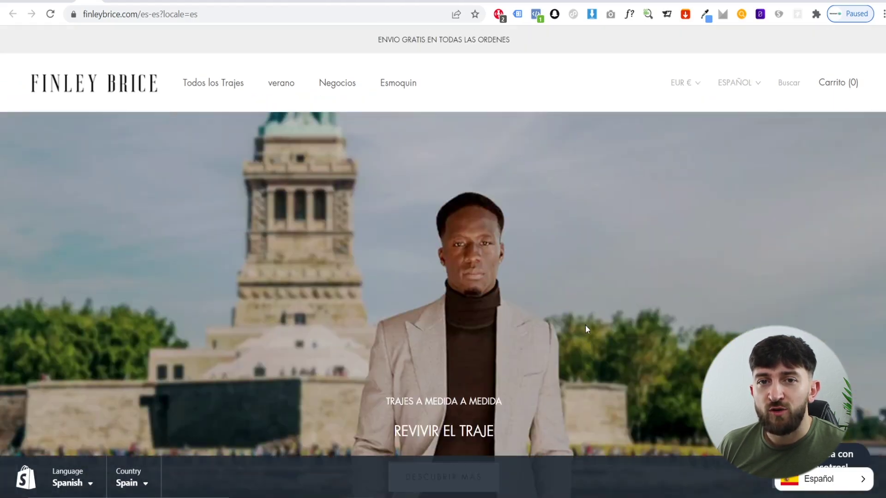